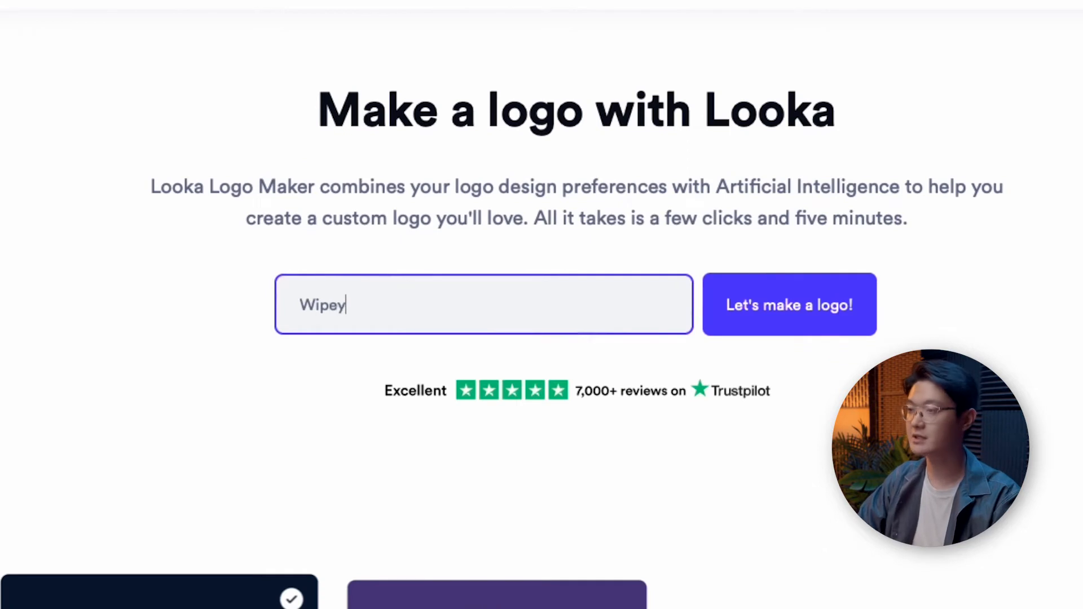
Start a logo for the company name Wipey and set its industry to Baby Shop.
left_click(854, 309)
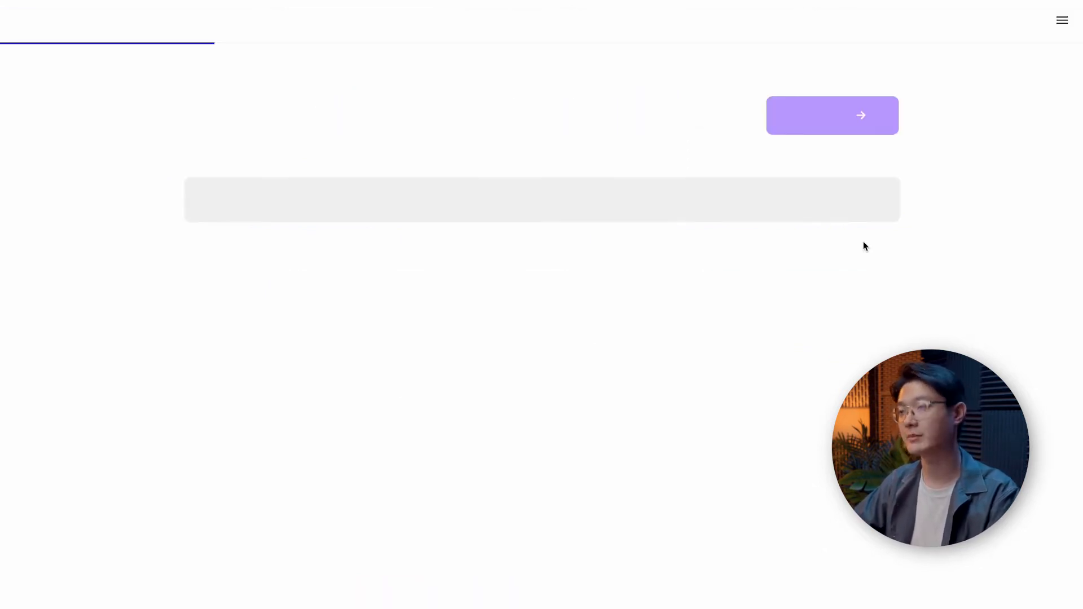
left_click(474, 213)
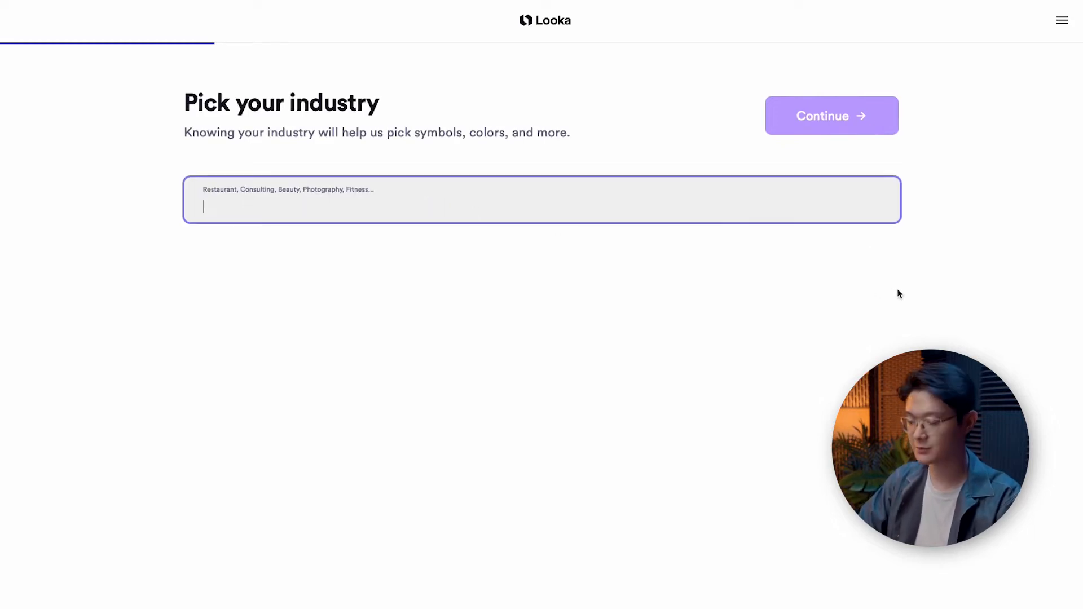
type("Baby")
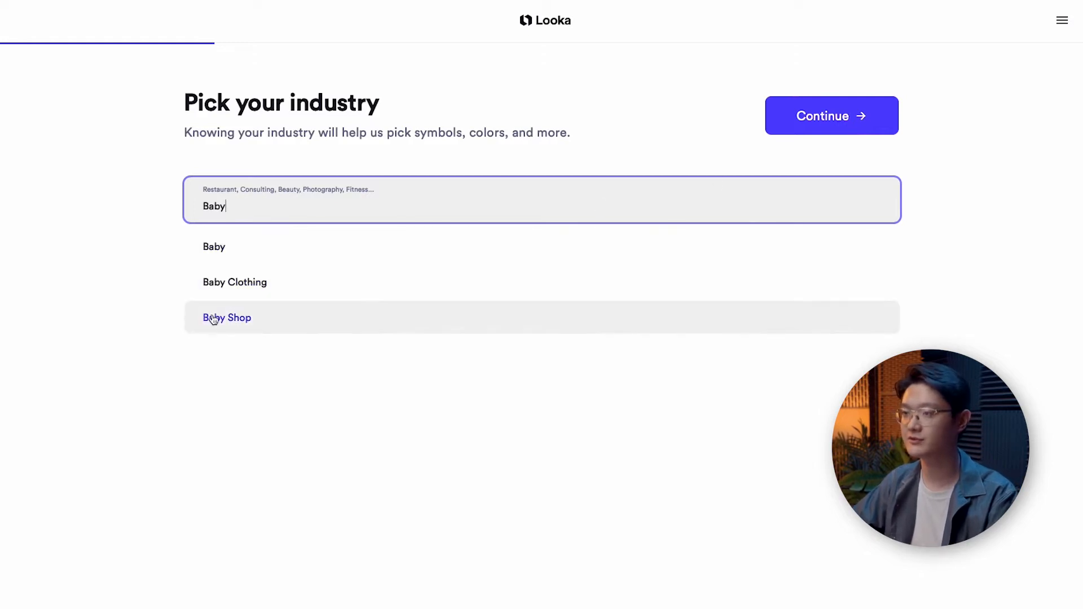
left_click(235, 326)
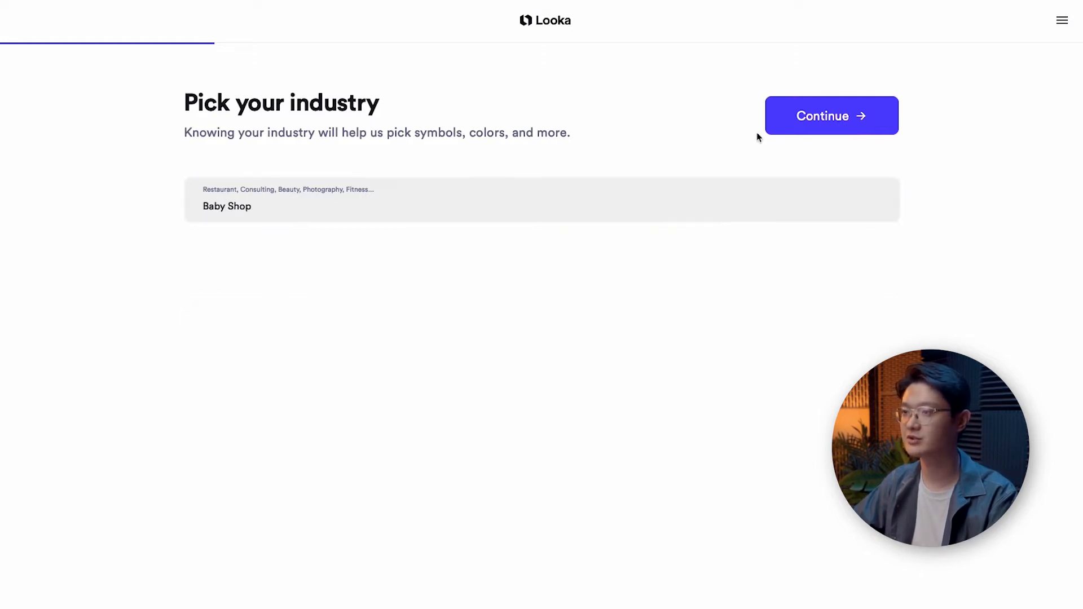
left_click(856, 116)
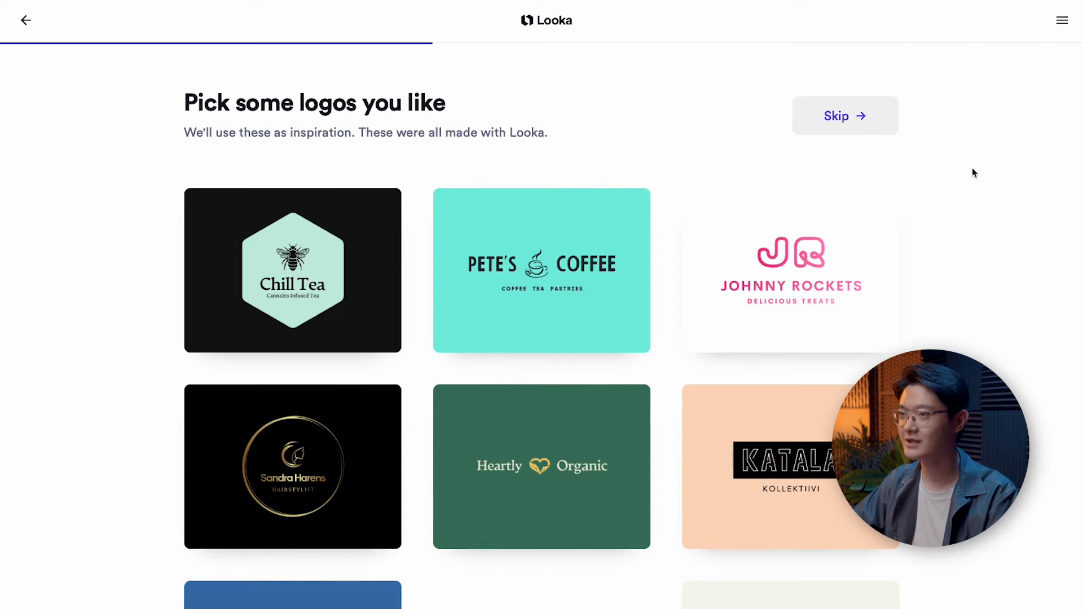
Pick the tappt logo and the mint green handwritten signature logo as inspiration.
scroll(395, 335, "down", 2)
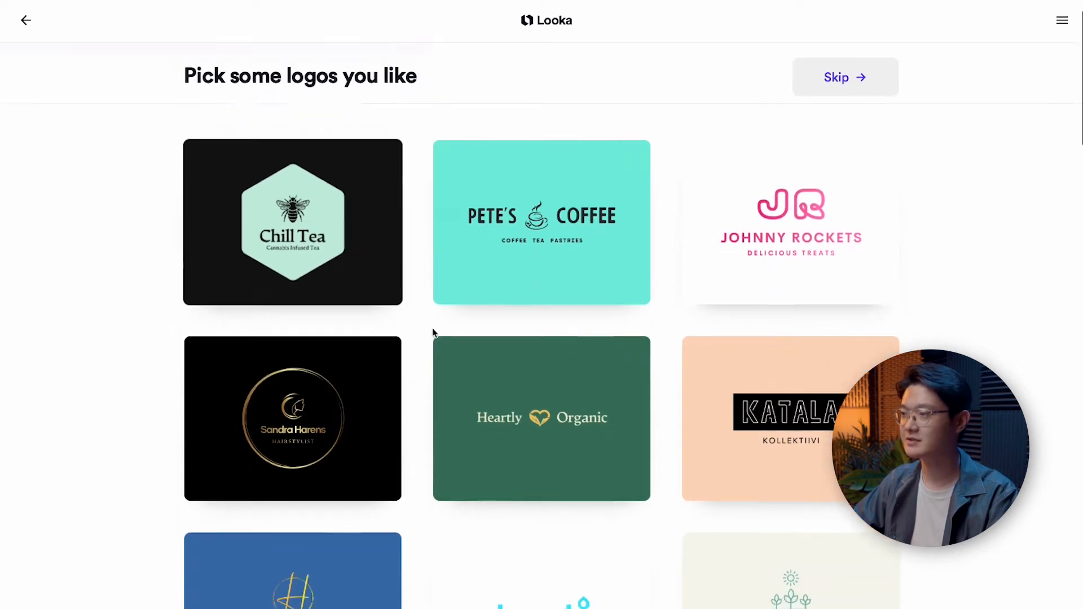
scroll(932, 243, "up", 1)
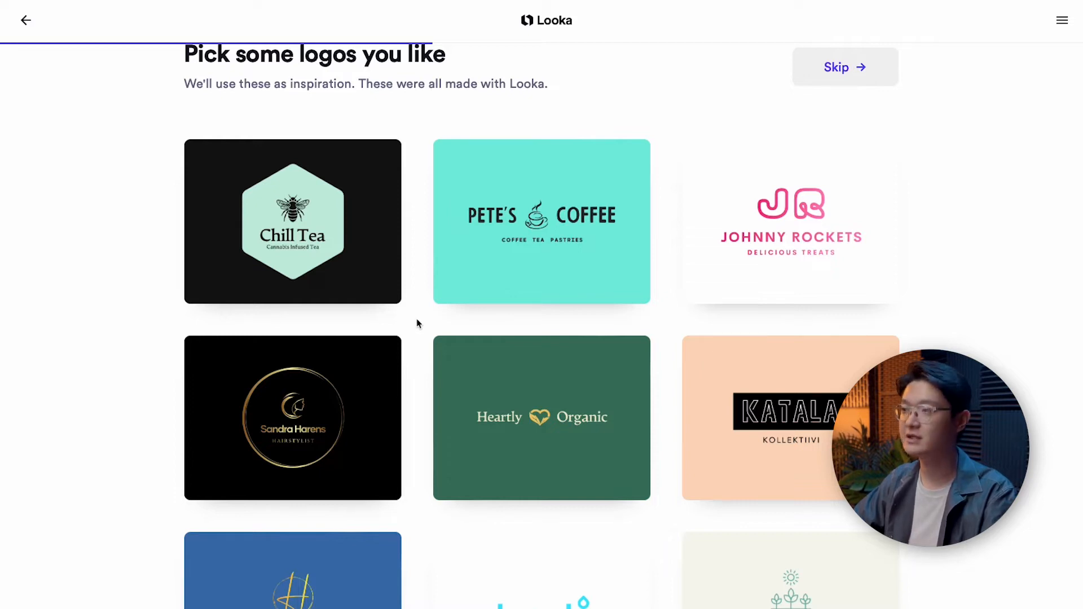
scroll(486, 315, "down", 3)
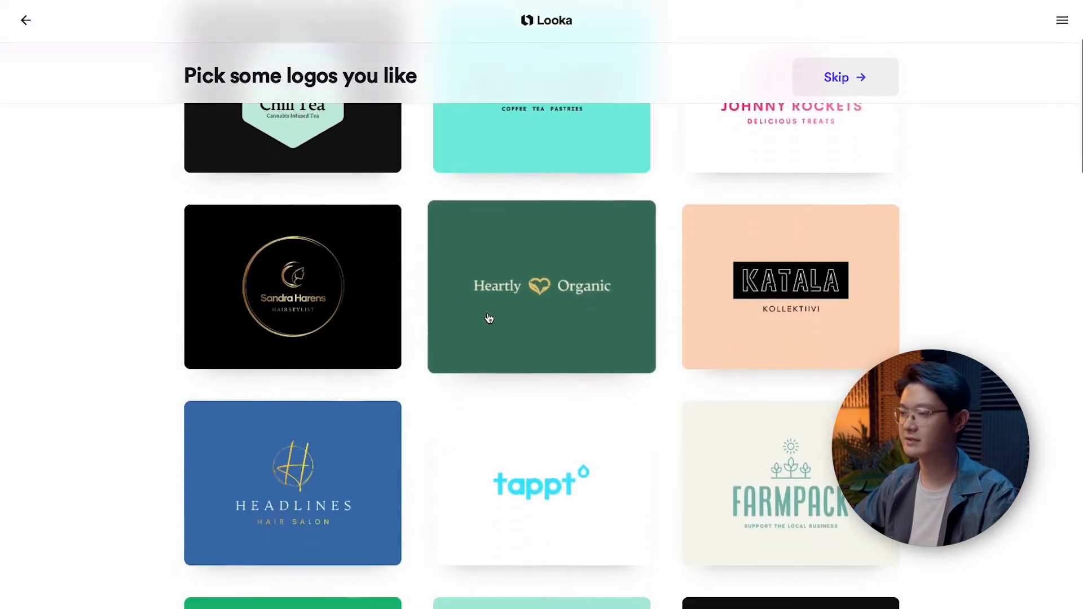
left_click(570, 484)
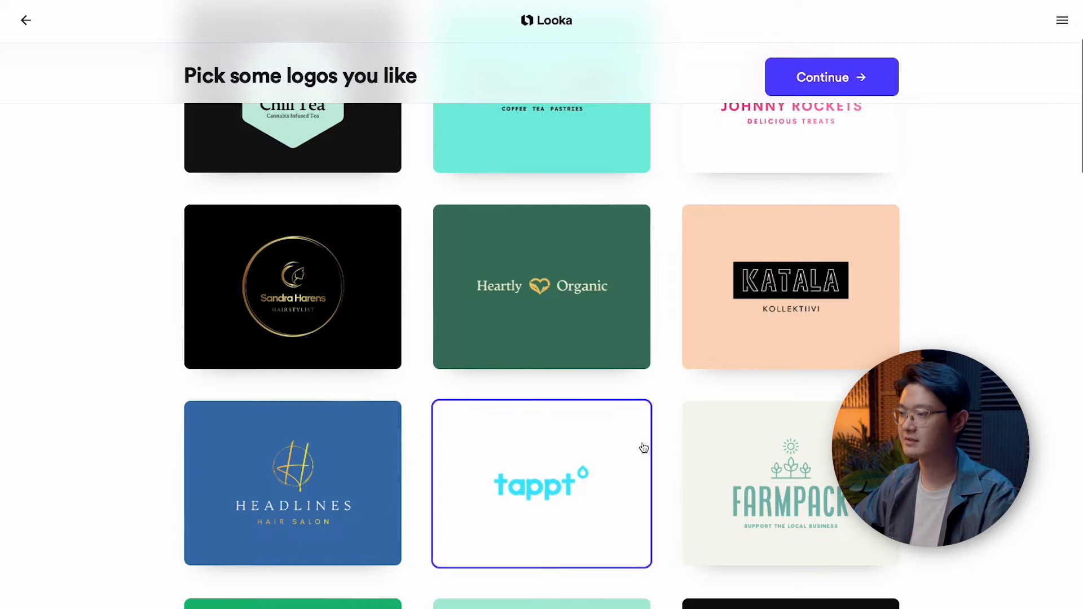
scroll(641, 446, "up", 1)
scroll(642, 447, "up", 2)
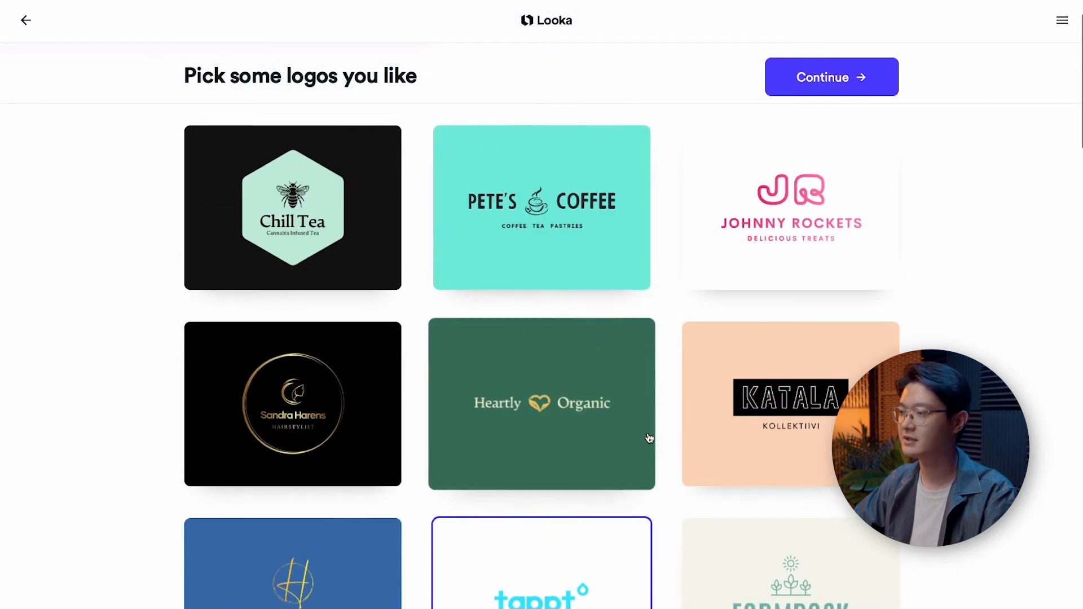
scroll(656, 435, "down", 9)
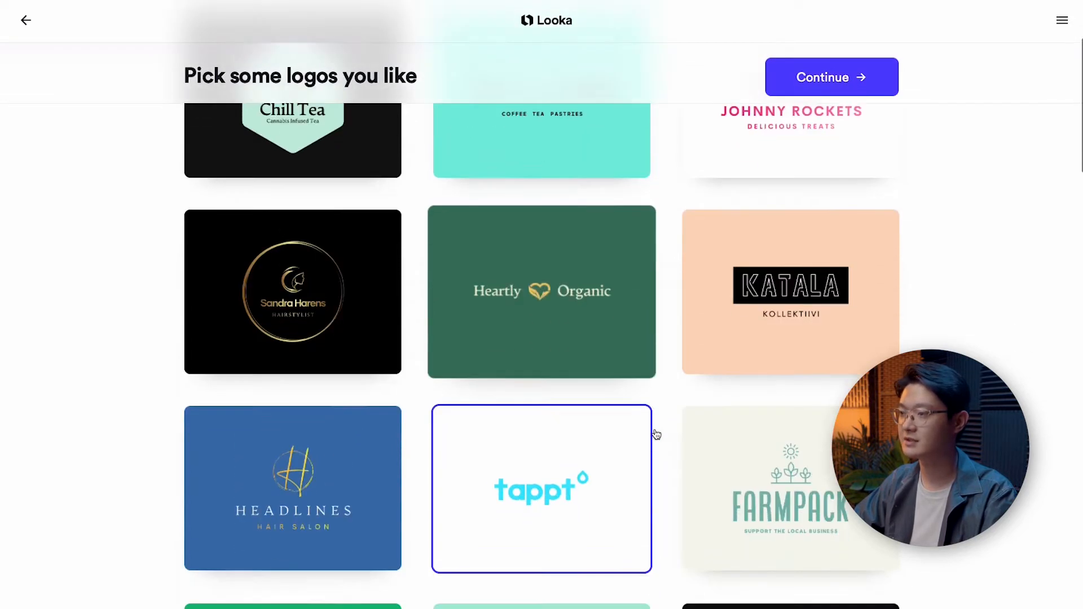
scroll(656, 432, "down", 3)
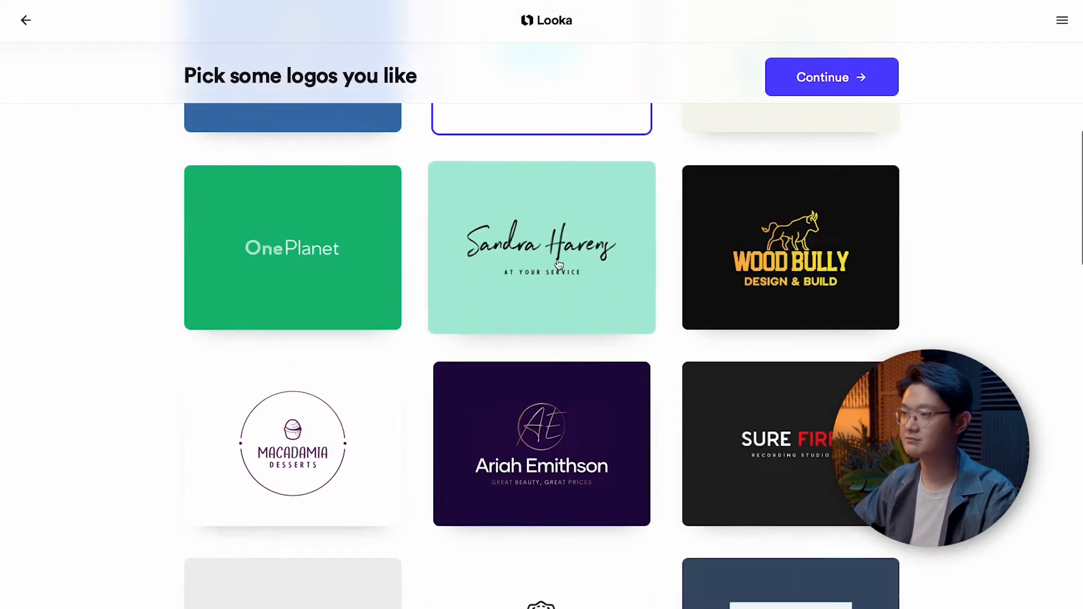
left_click(596, 232)
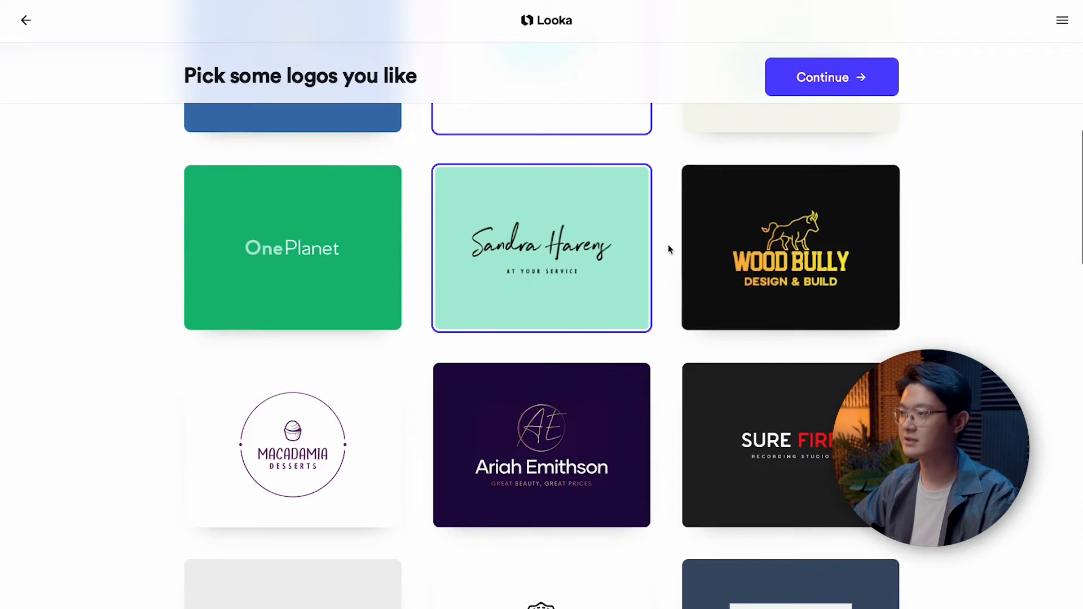
Add the Vessel Yoga and Lovely Pet Care logos to the inspiration picks.
scroll(667, 246, "down", 1)
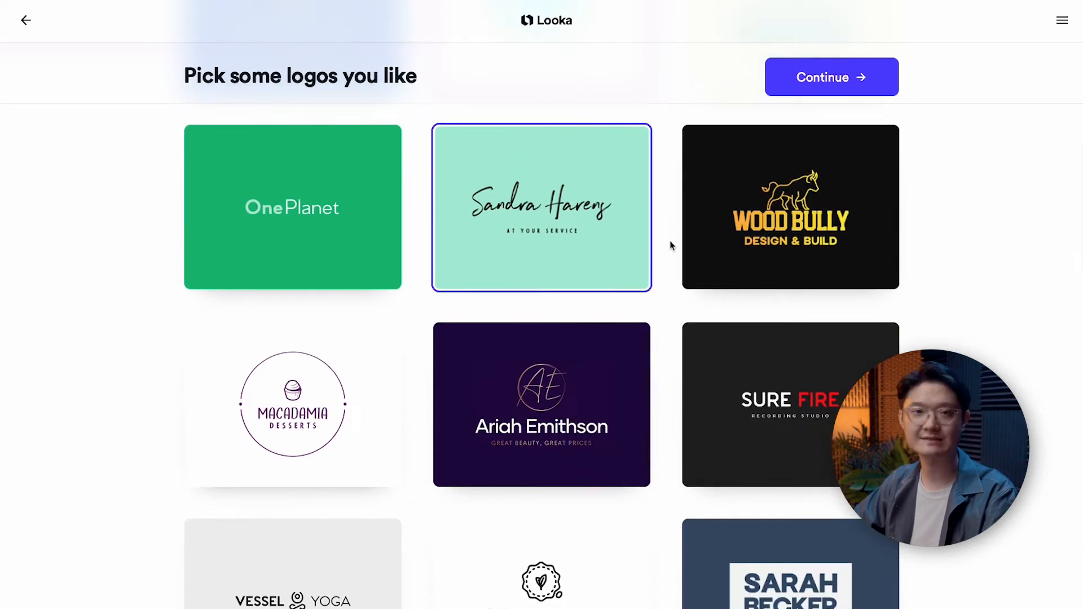
scroll(671, 243, "down", 3)
scroll(675, 243, "down", 2)
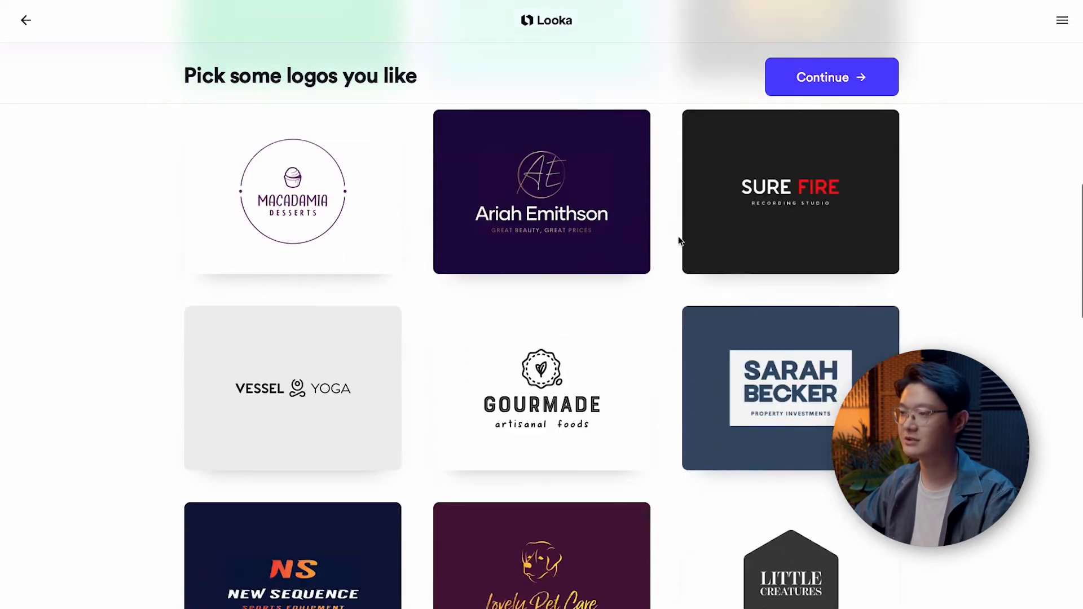
left_click(374, 375)
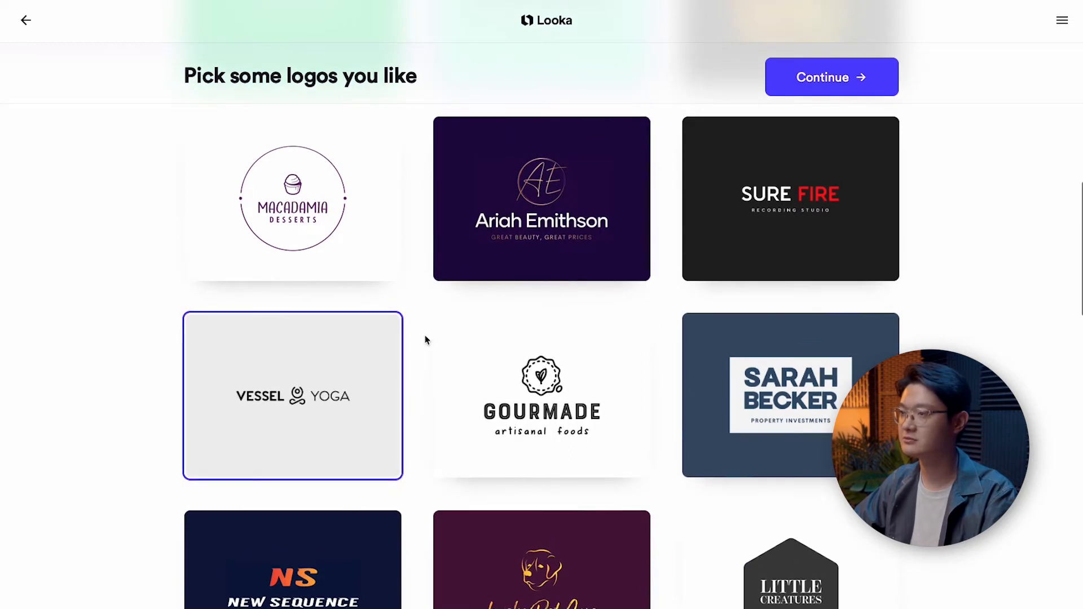
scroll(426, 339, "down", 4)
scroll(426, 339, "down", 2)
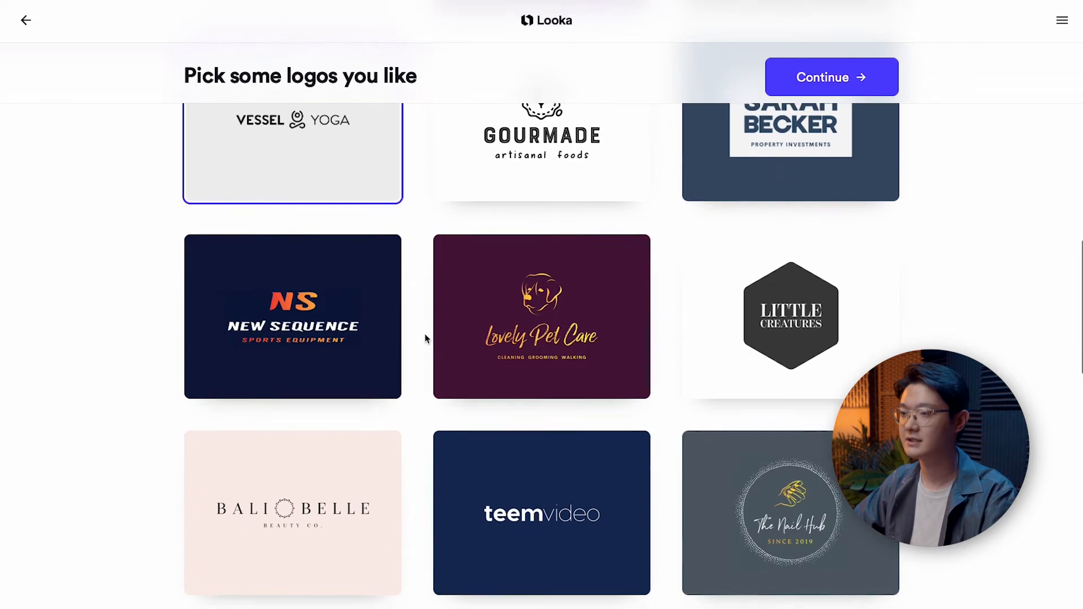
scroll(426, 339, "down", 1)
scroll(426, 337, "up", 2)
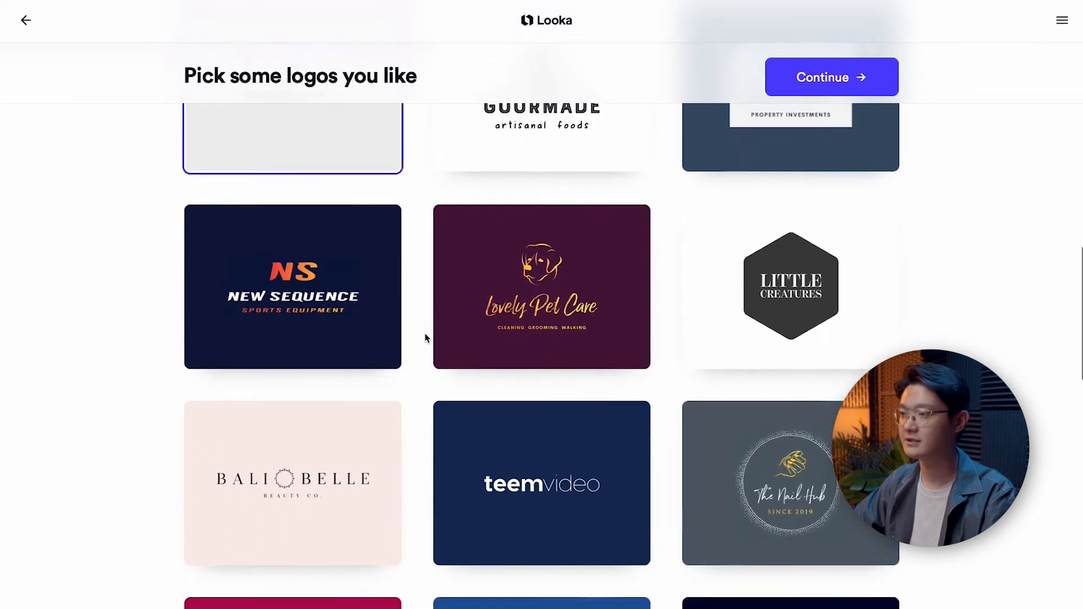
left_click(553, 338)
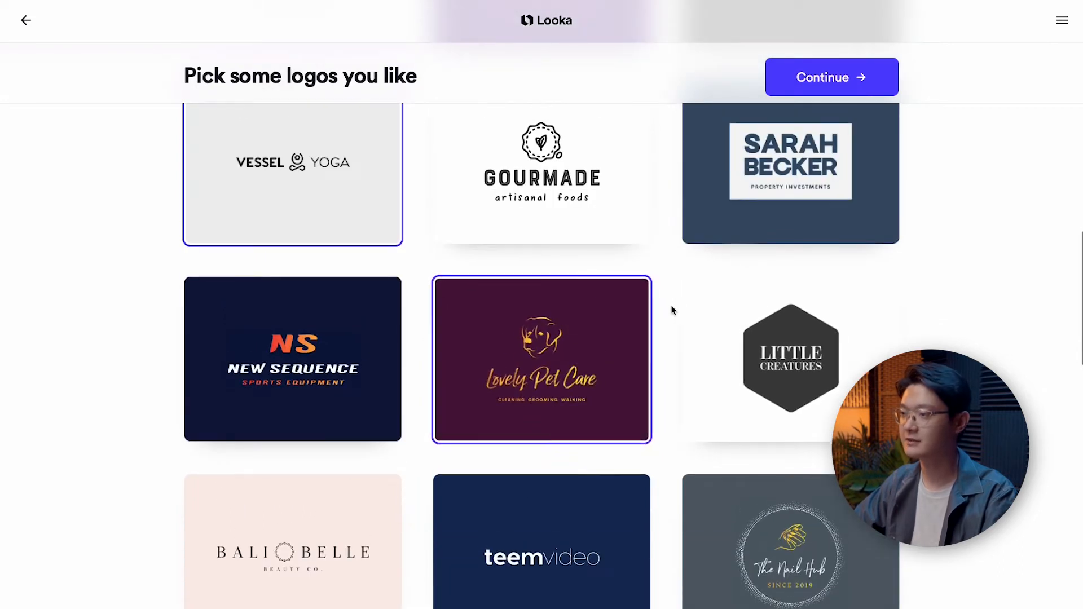
Add the dreamery and Caroma logos to the inspiration picks.
scroll(666, 319, "down", 3)
scroll(666, 320, "down", 6)
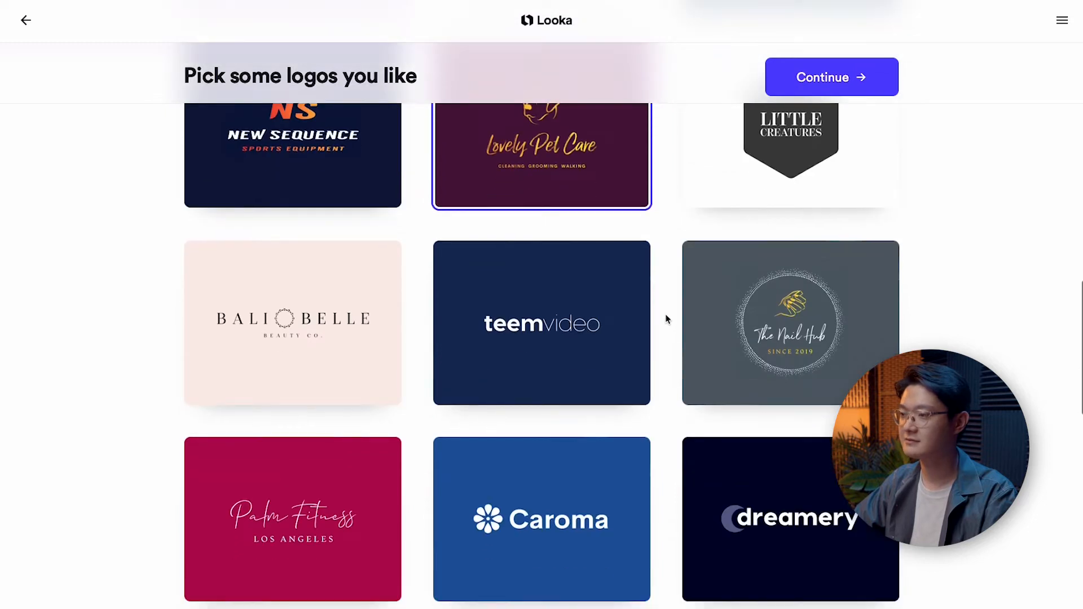
scroll(665, 319, "down", 1)
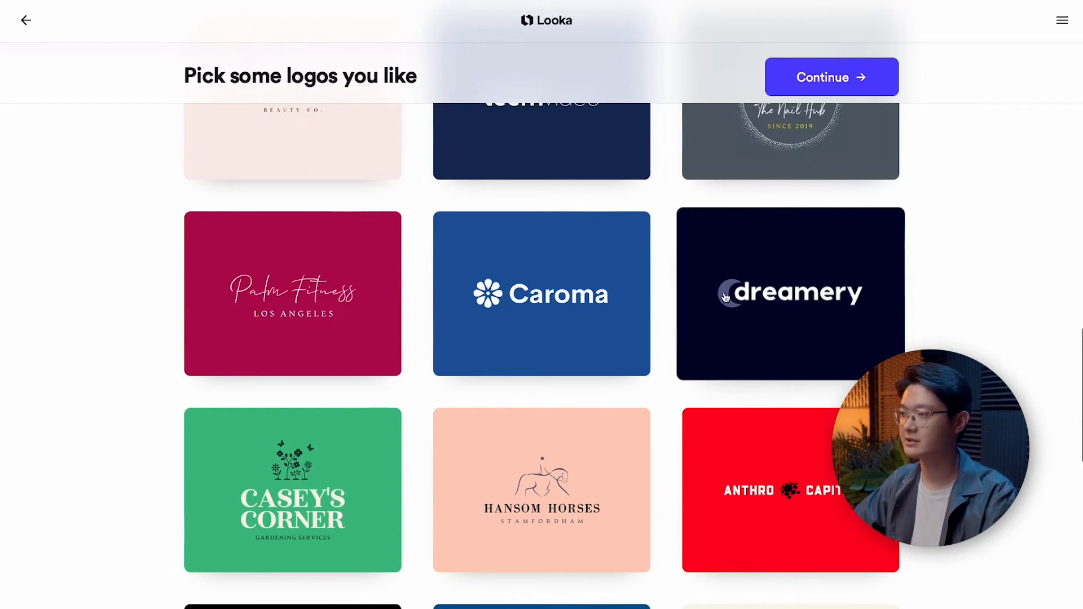
left_click(789, 334)
left_click(533, 334)
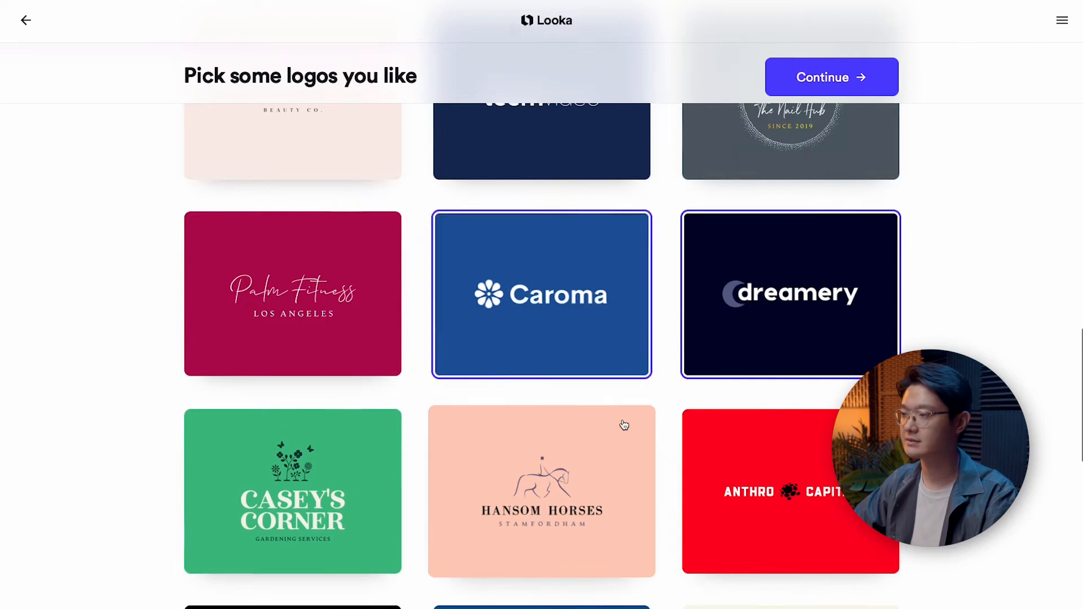
Add the Circle Flow logo and the navy butterfly logo to the inspiration picks, and proceed to the color choice.
scroll(673, 407, "down", 5)
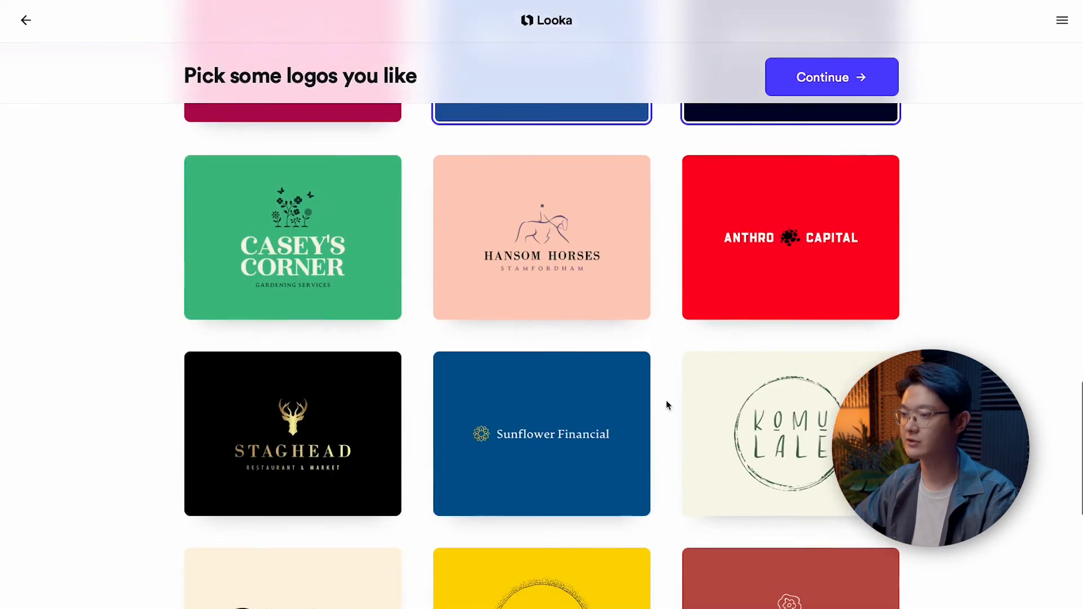
scroll(667, 404, "down", 2)
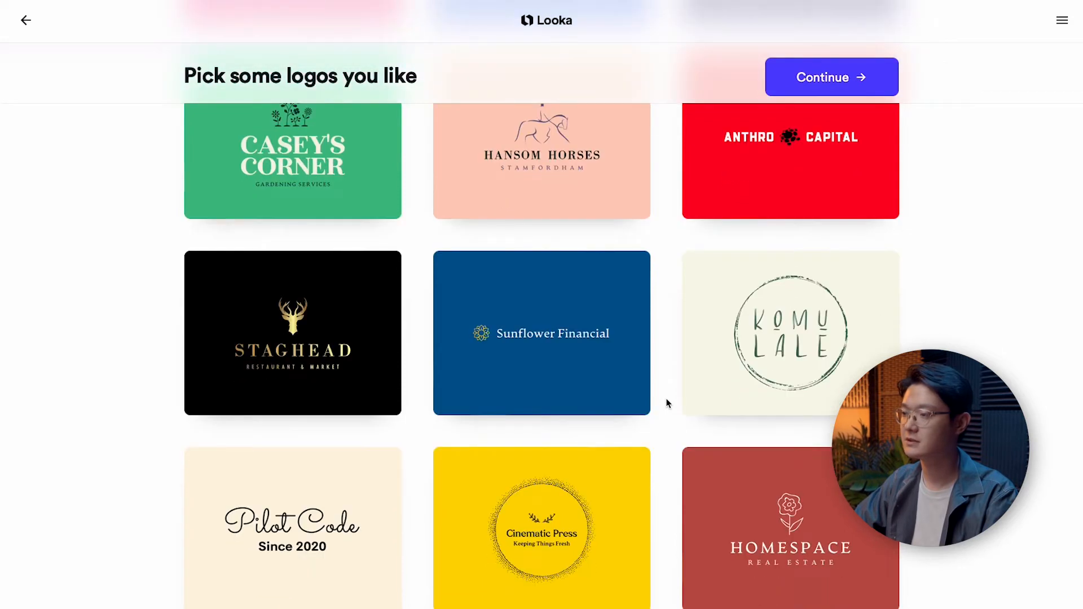
scroll(668, 403, "down", 3)
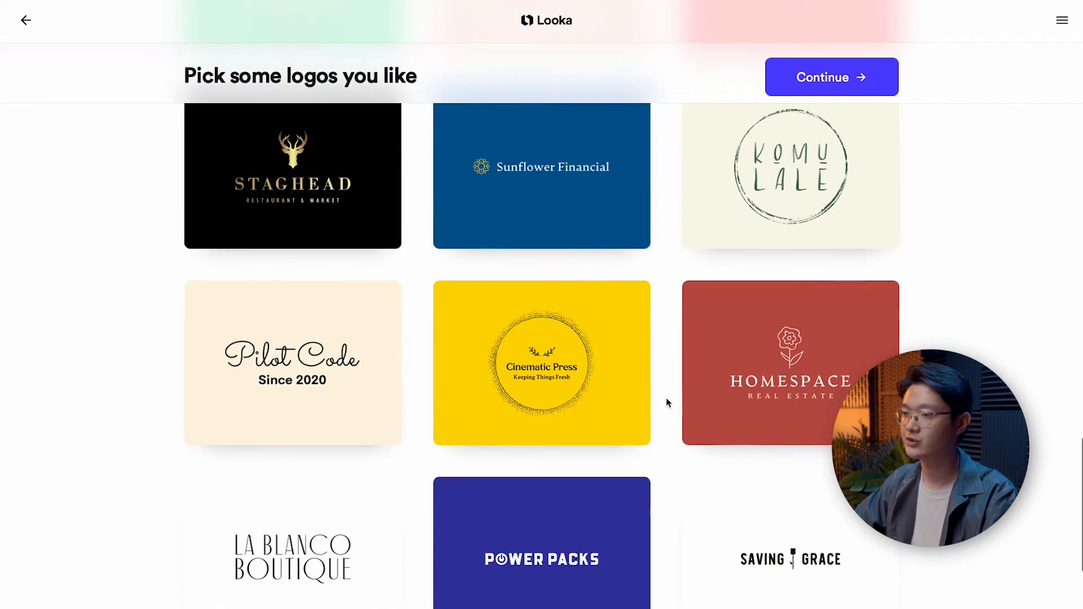
scroll(668, 403, "down", 2)
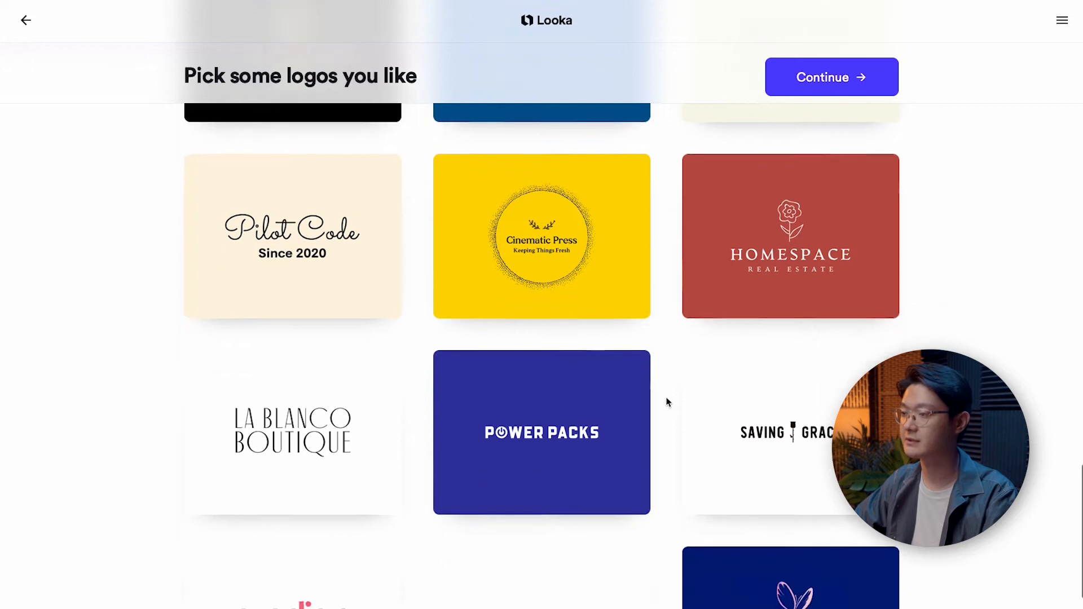
scroll(667, 403, "down", 2)
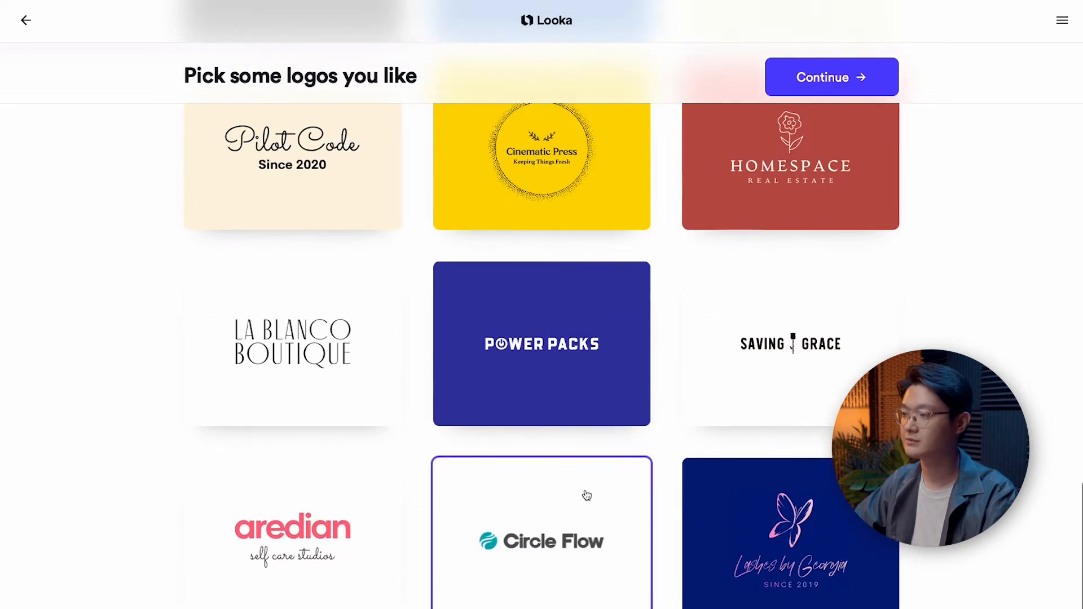
scroll(415, 440, "down", 2)
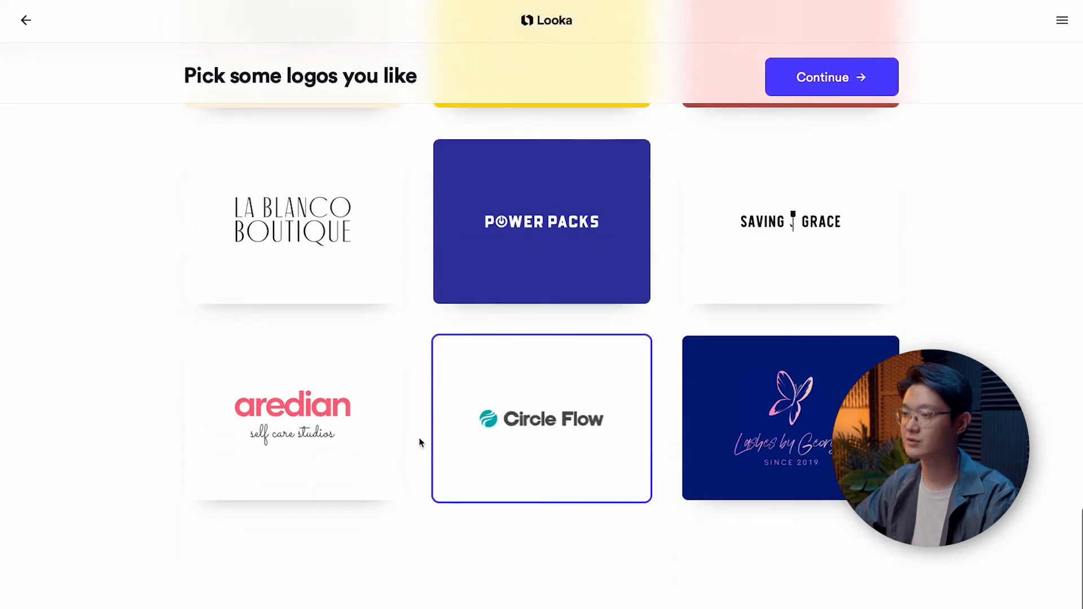
left_click(798, 417)
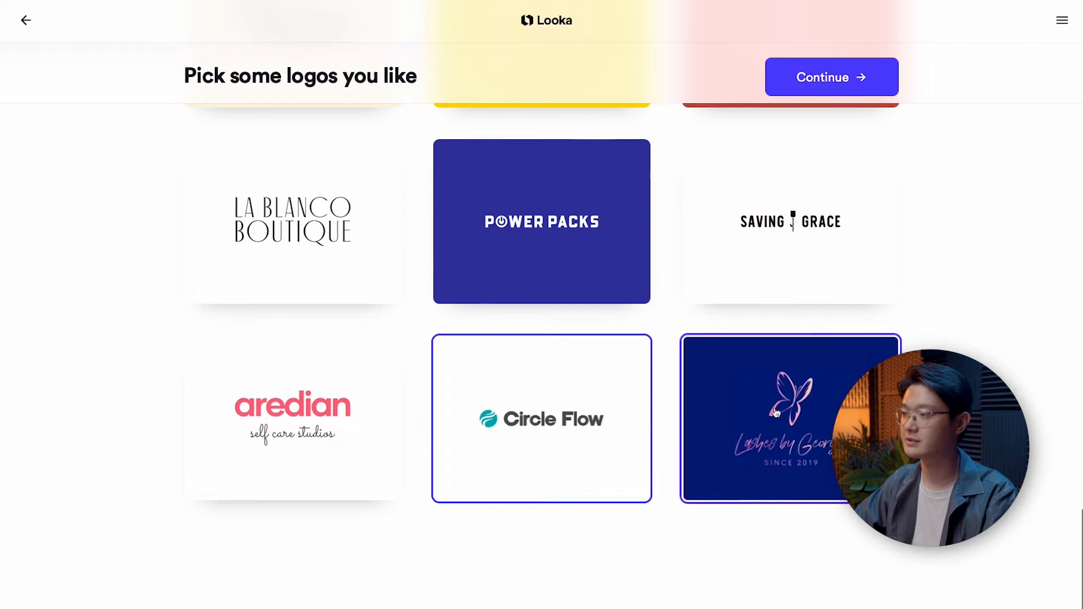
left_click(859, 90)
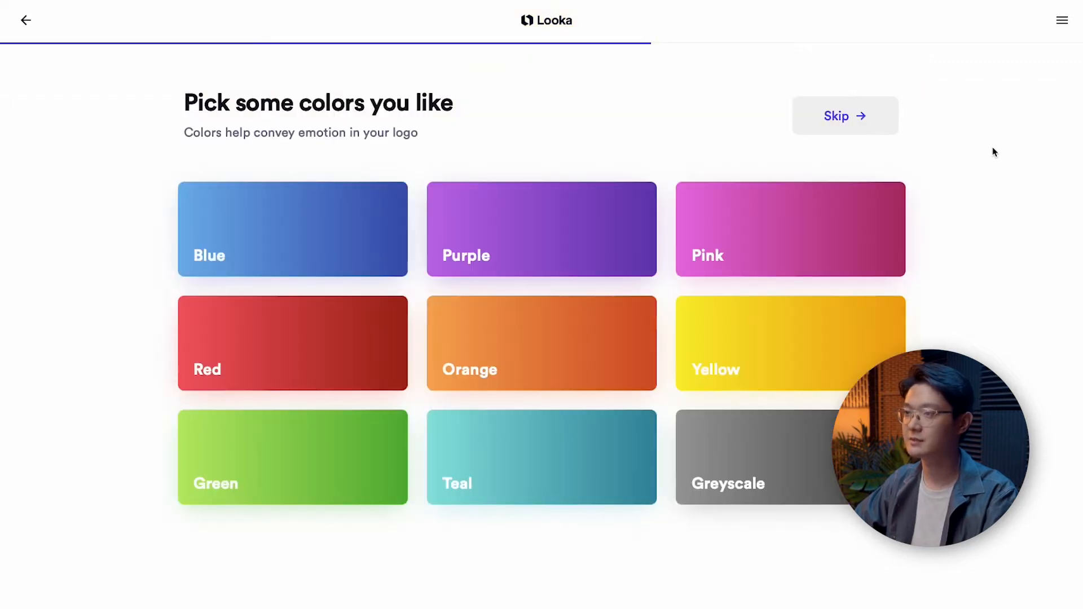
Choose Blue and Teal as the preferred logo colors and proceed to the company name.
left_click(322, 208)
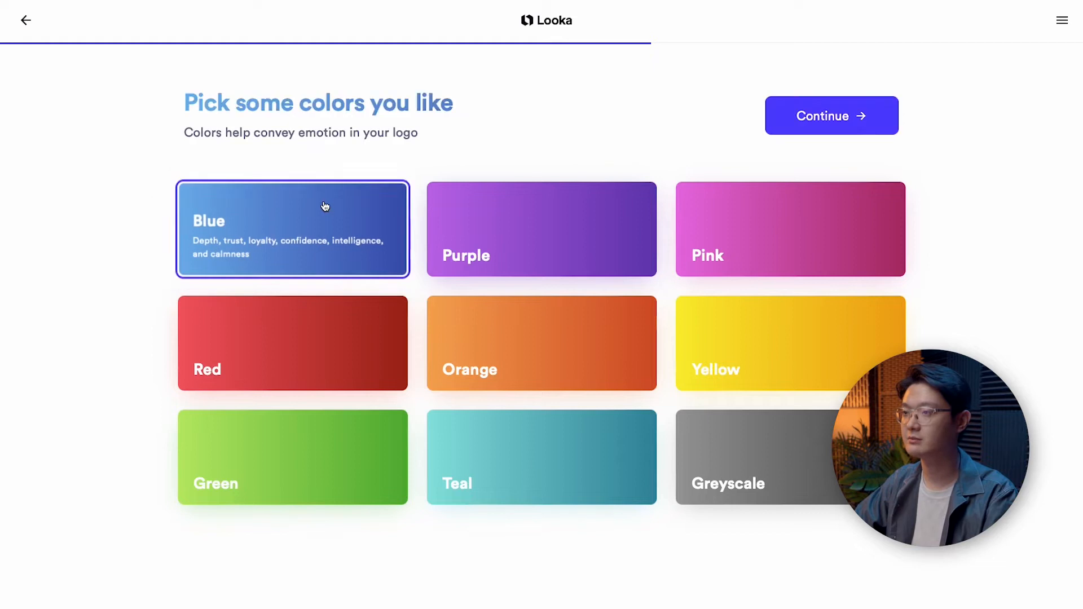
left_click(580, 457)
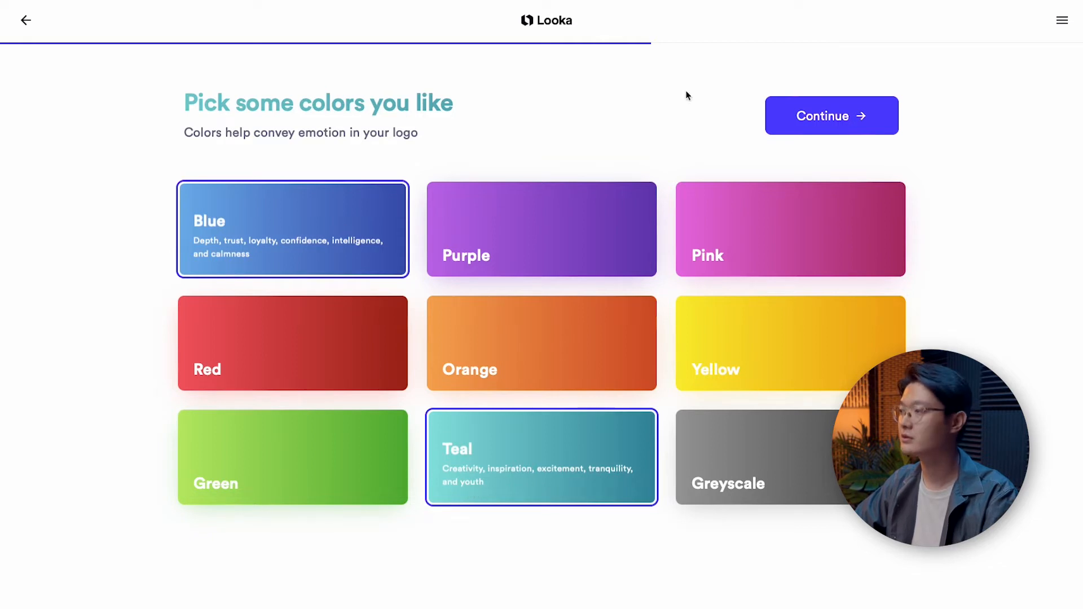
left_click(837, 108)
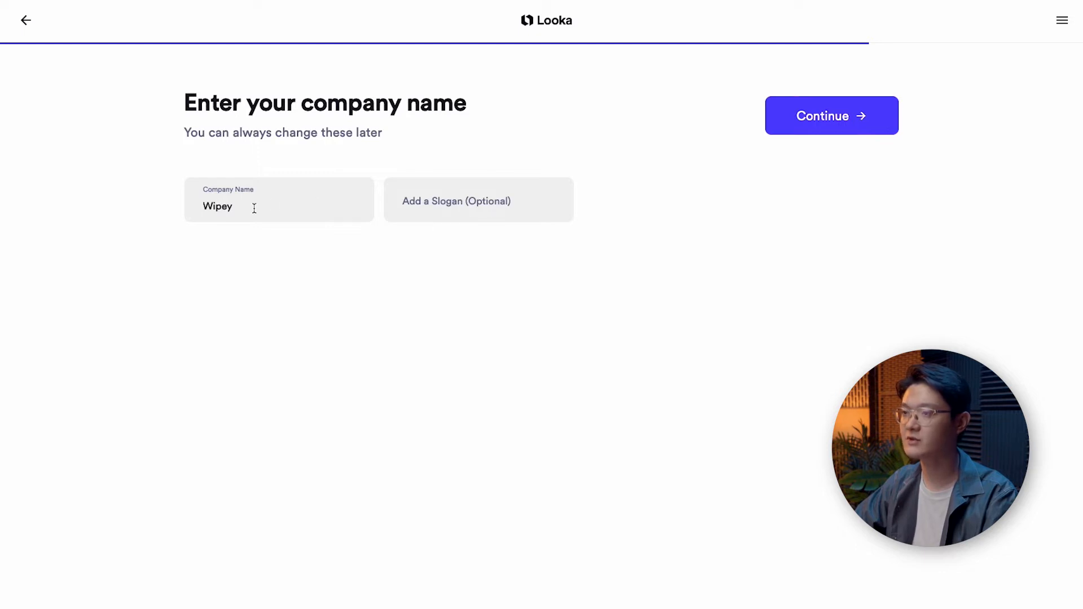
Accept Wipey as the company name without a slogan, choose Baby as the symbol type, and continue to the generated logos.
left_click(841, 126)
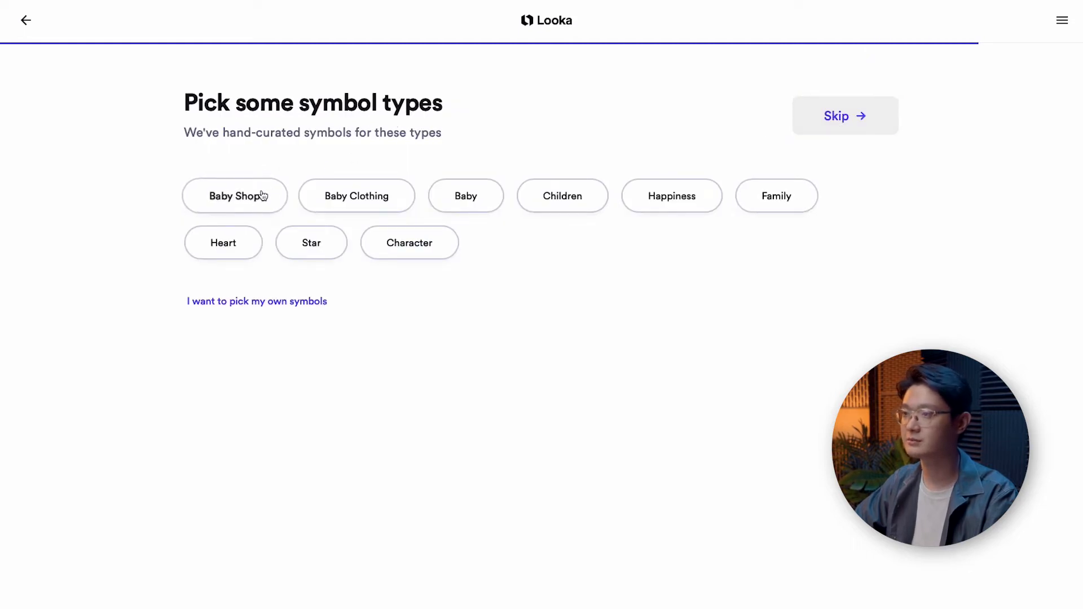
left_click(455, 205)
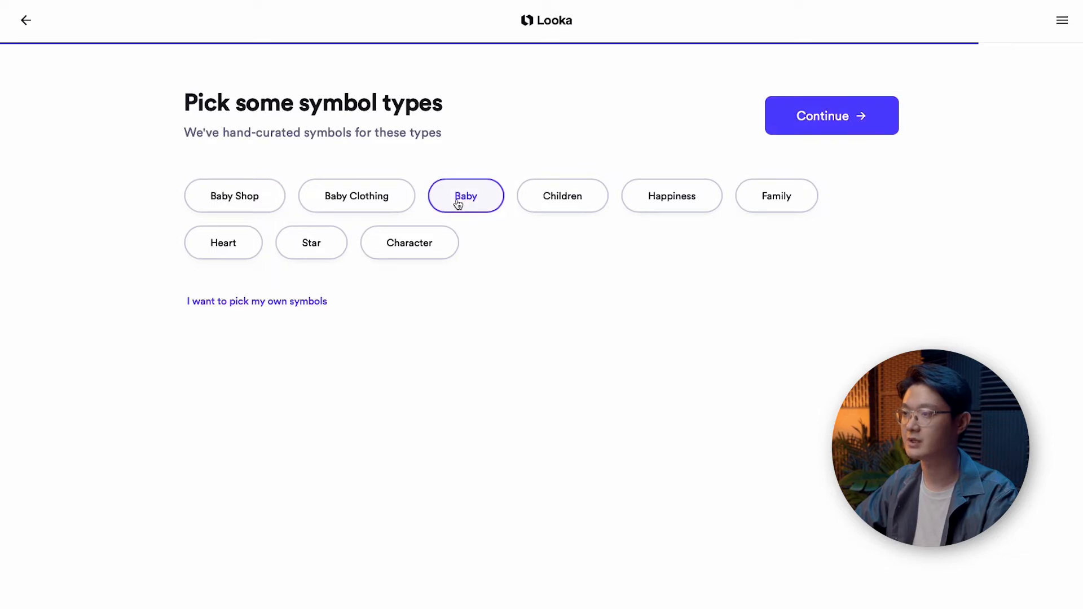
left_click(861, 122)
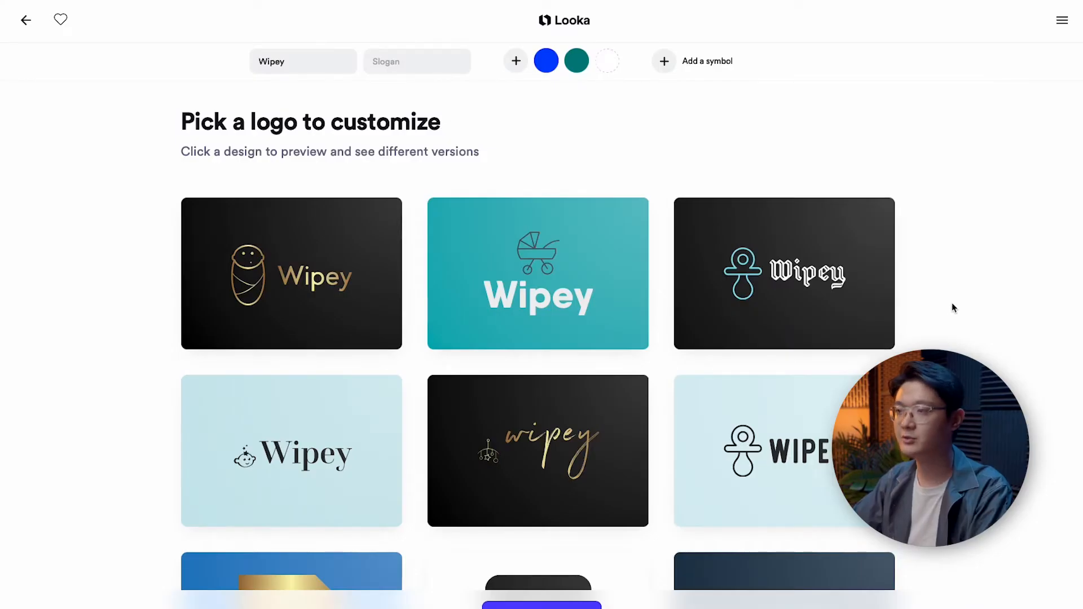
Look through the first set of generated Wipey logos and load more designs at the end of the list.
scroll(953, 303, "down", 8)
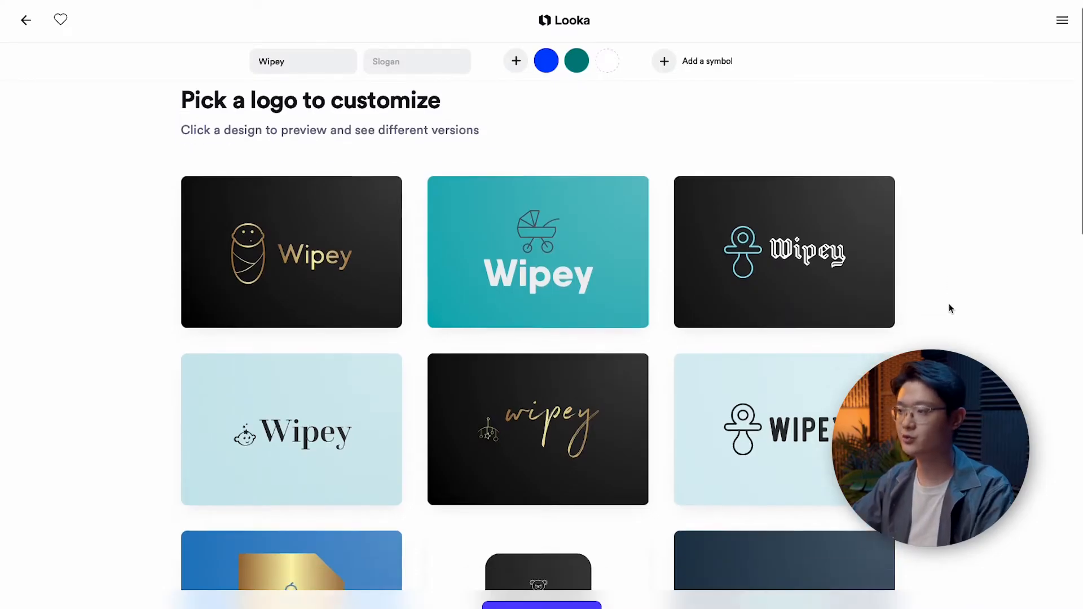
scroll(949, 303, "down", 12)
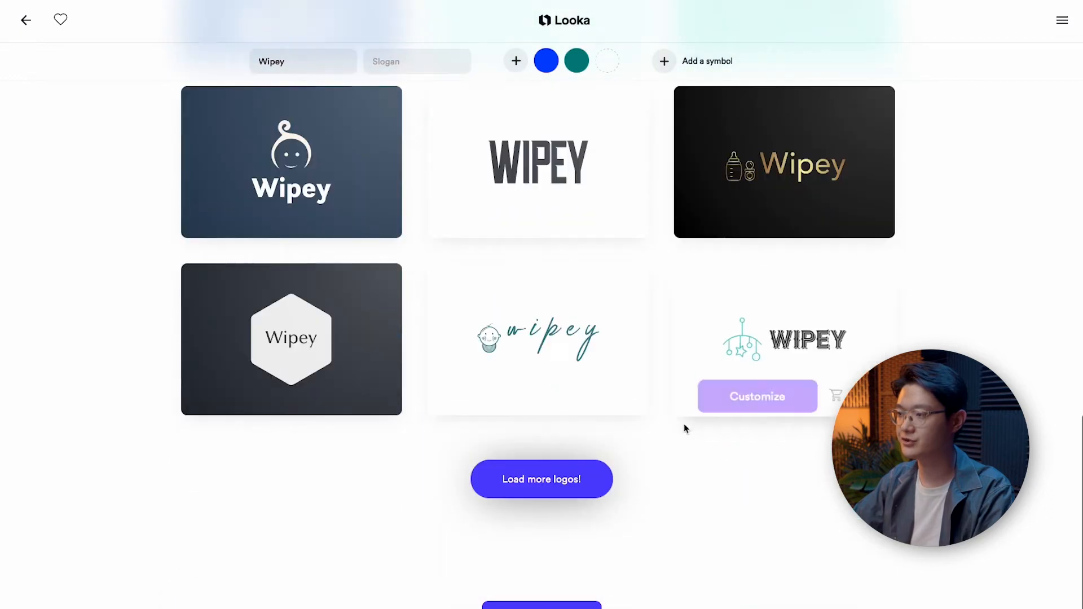
left_click(578, 477)
scroll(537, 338, "down", 6)
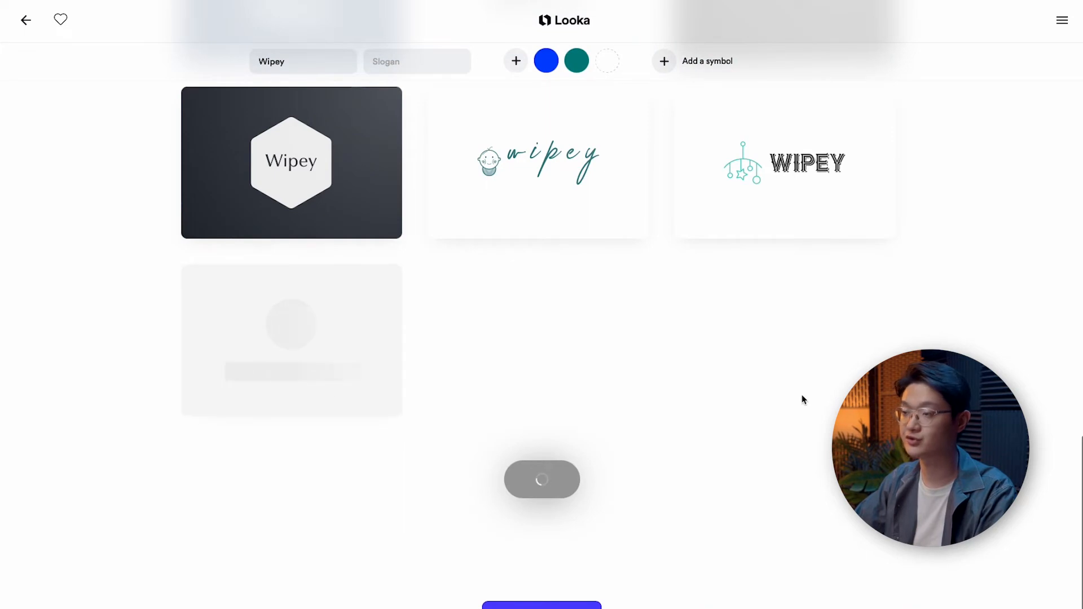
Review the generated Wipey logos from the beginning of the list, comparing their symbols, fonts and background colors.
scroll(537, 338, "up", 16)
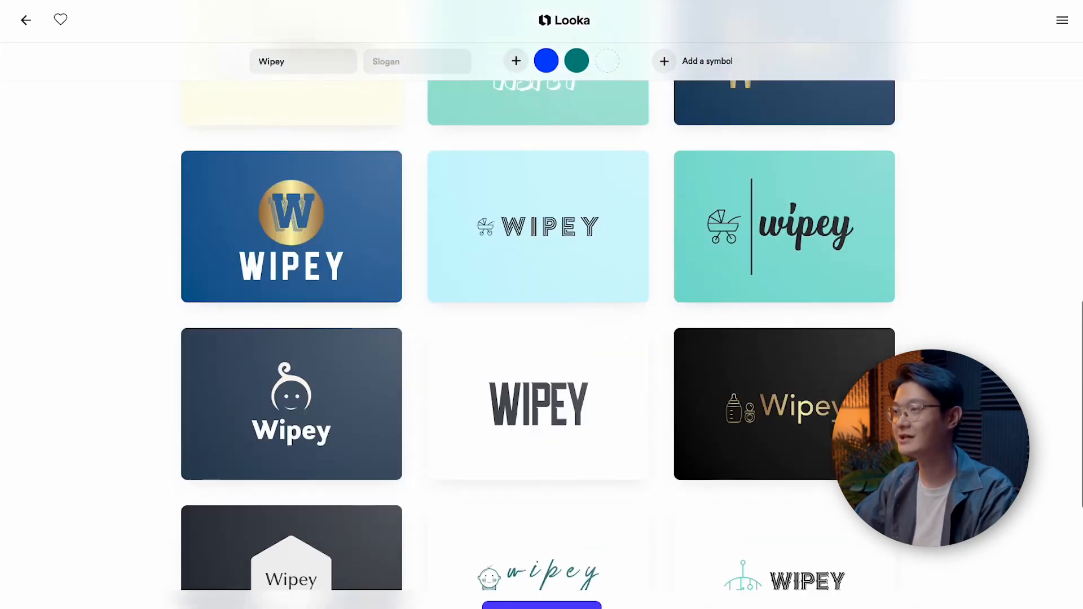
scroll(537, 339, "up", 6)
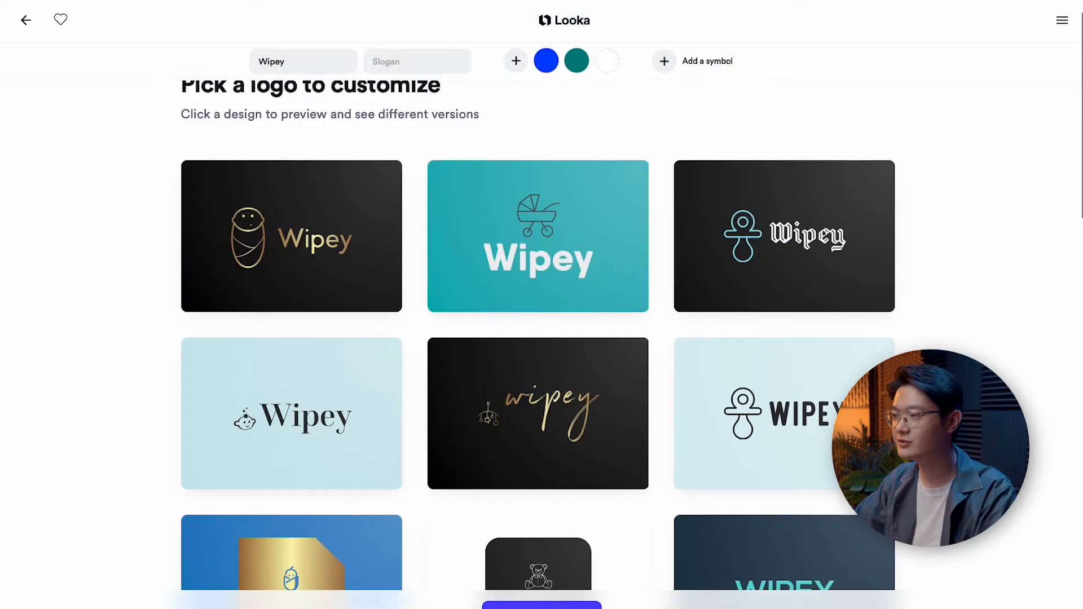
scroll(538, 338, "down", 2)
scroll(538, 339, "down", 2)
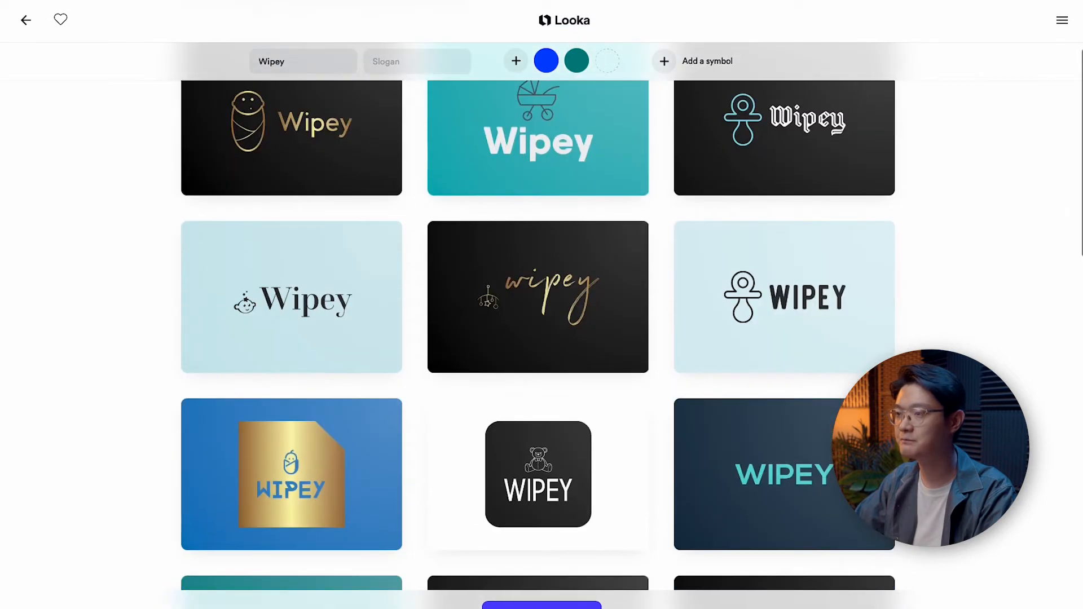
scroll(537, 339, "down", 1)
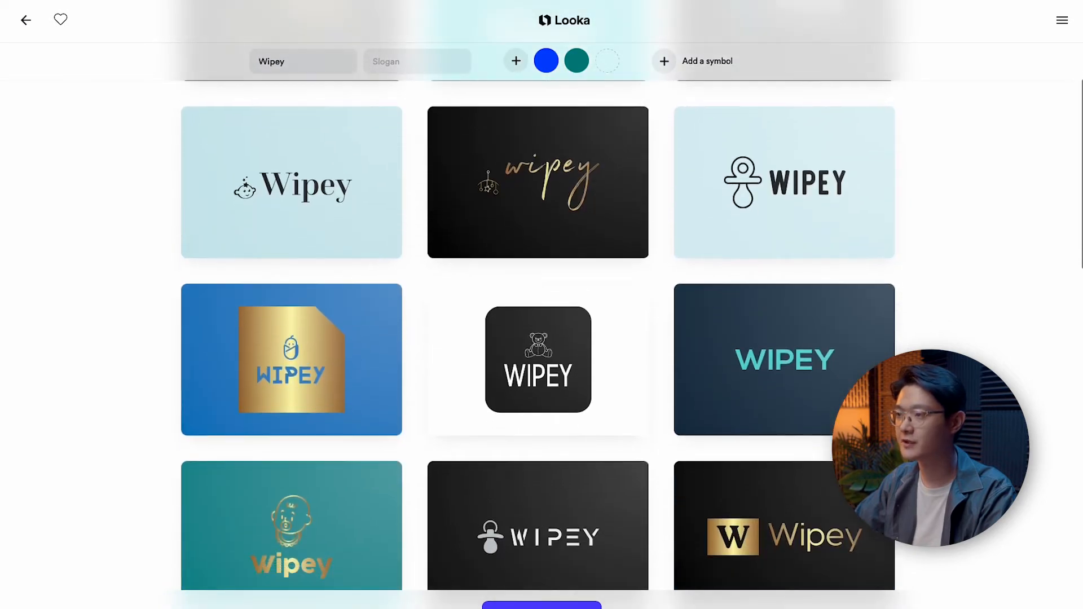
scroll(538, 339, "down", 2)
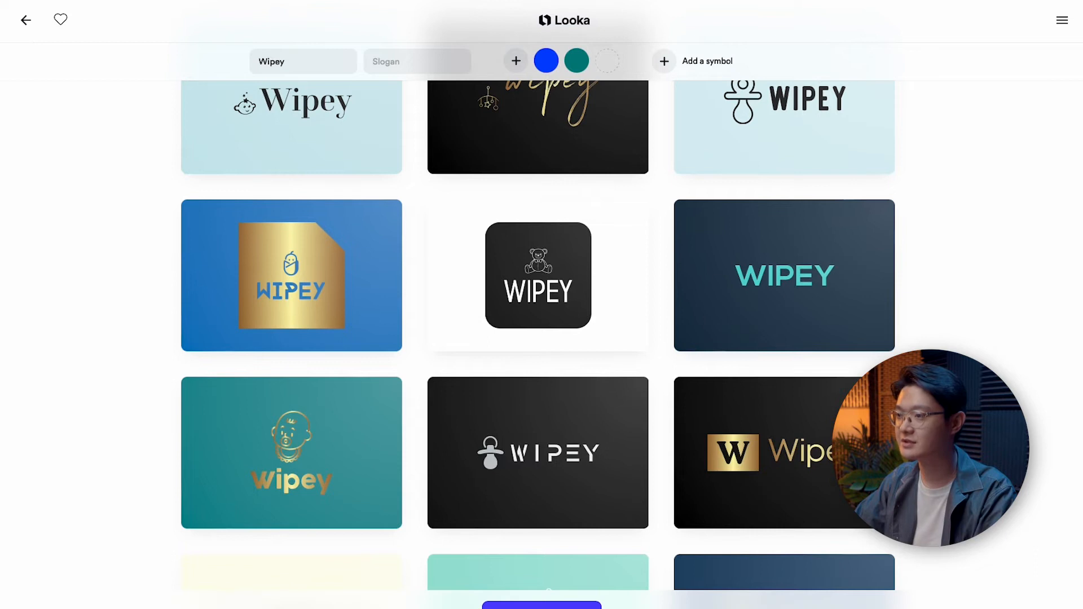
scroll(537, 338, "down", 2)
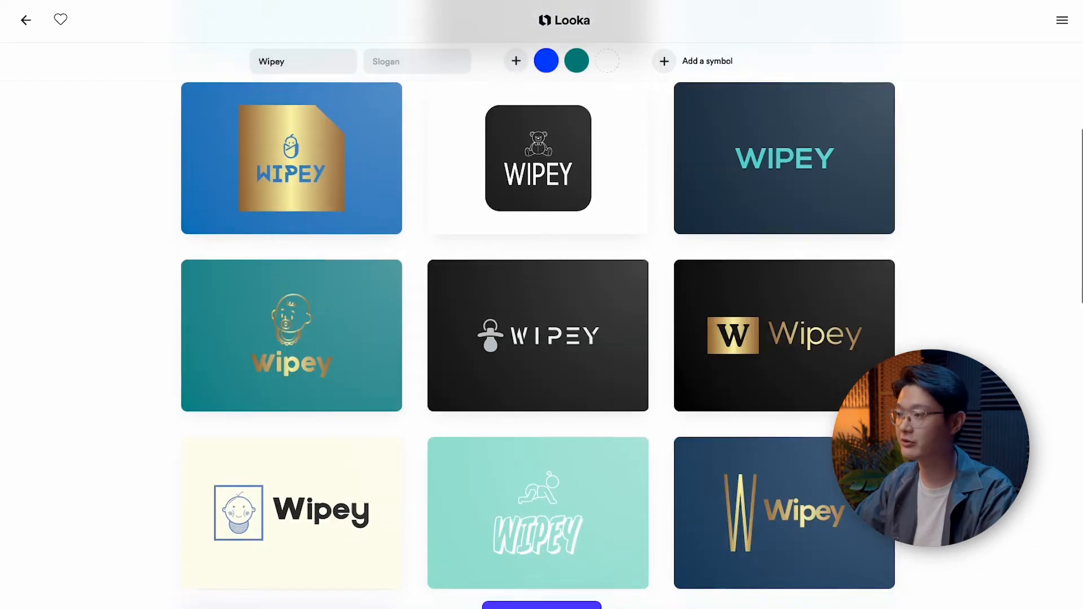
scroll(538, 338, "down", 1)
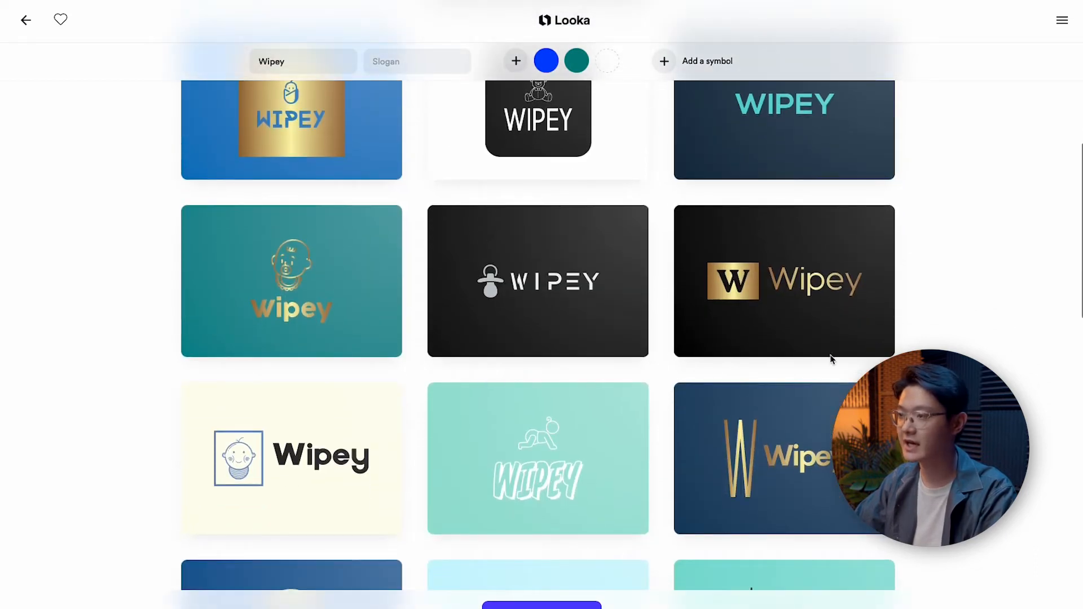
scroll(831, 359, "down", 1)
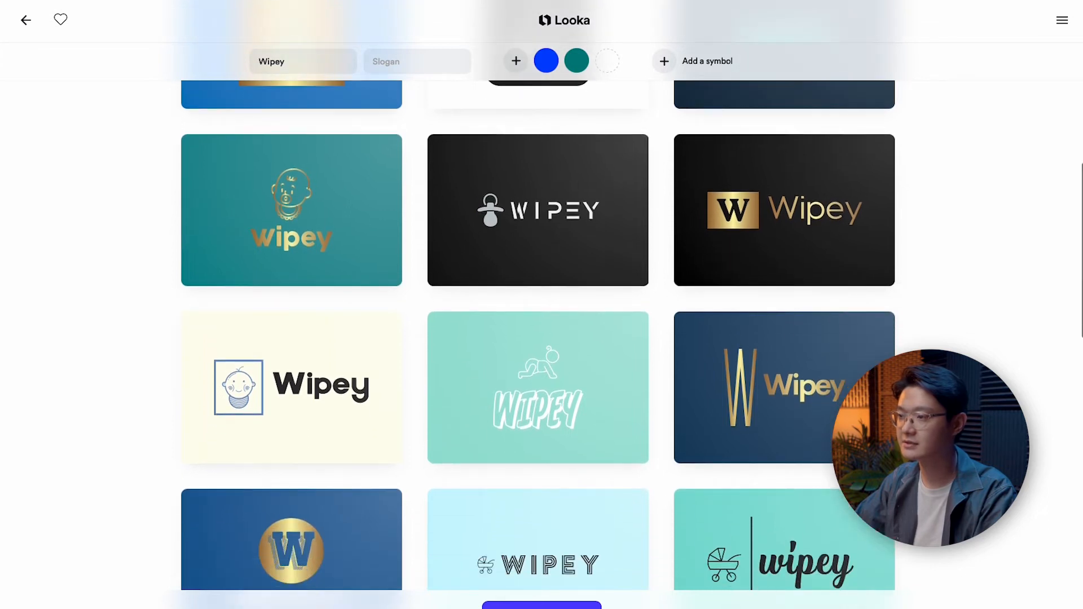
scroll(538, 339, "down", 1)
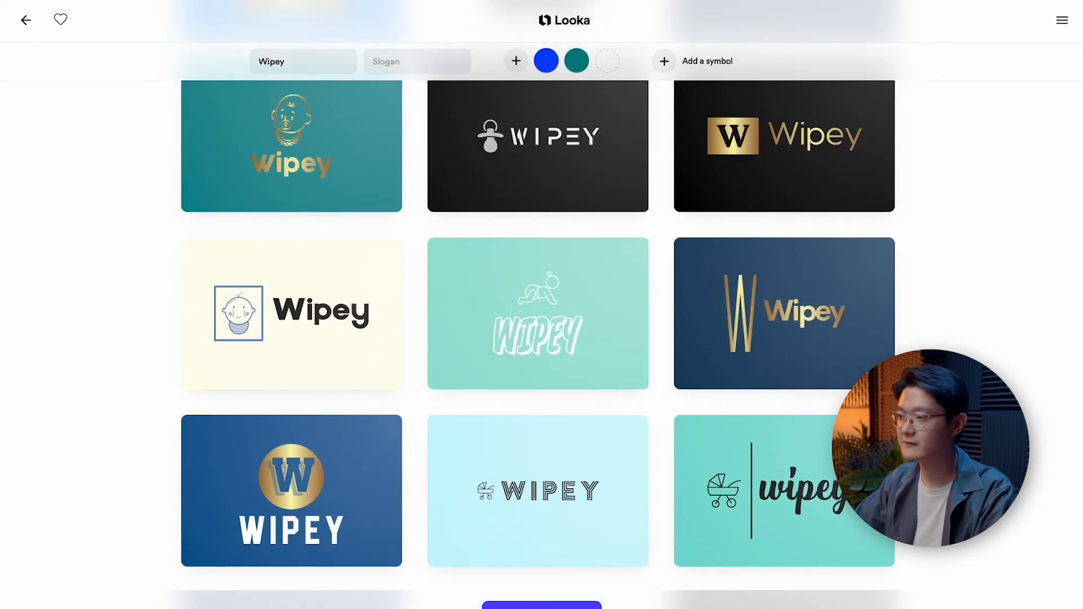
scroll(856, 381, "down", 4)
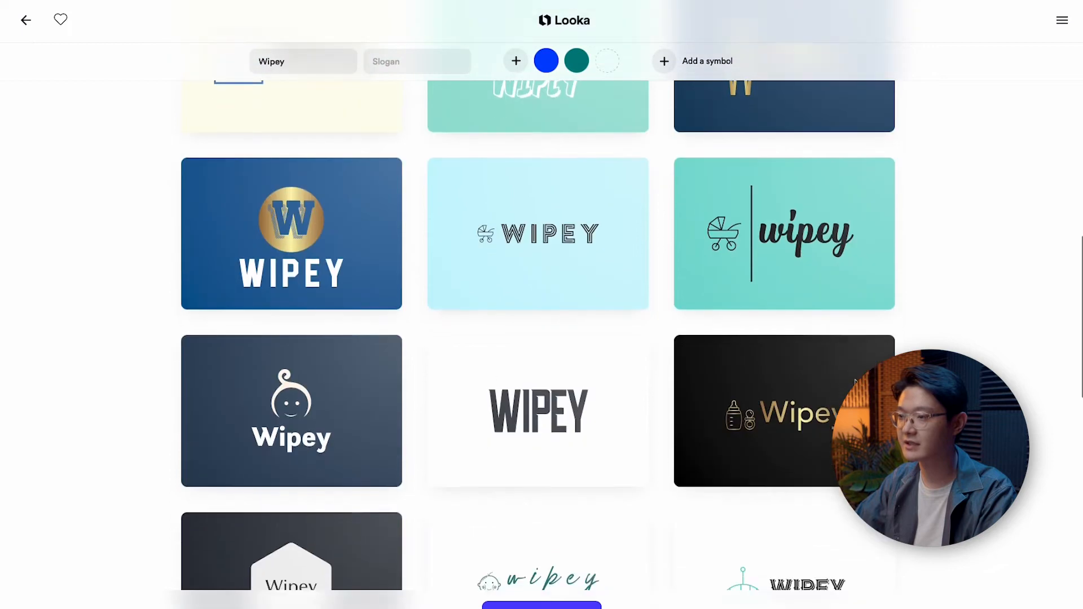
mouse_move(276, 385)
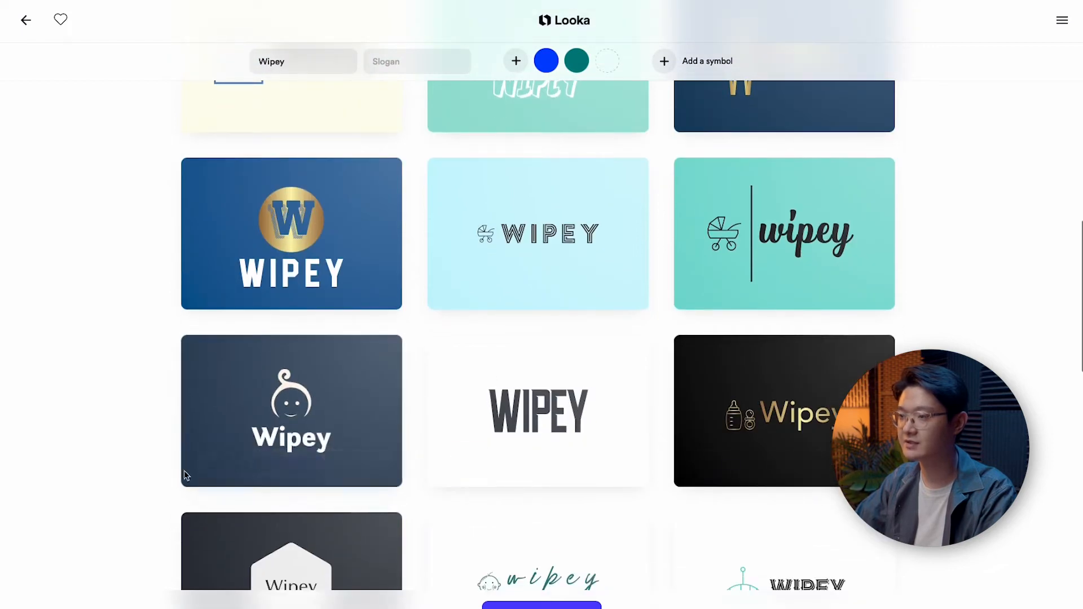
scroll(410, 492, "down", 1)
scroll(410, 492, "down", 2)
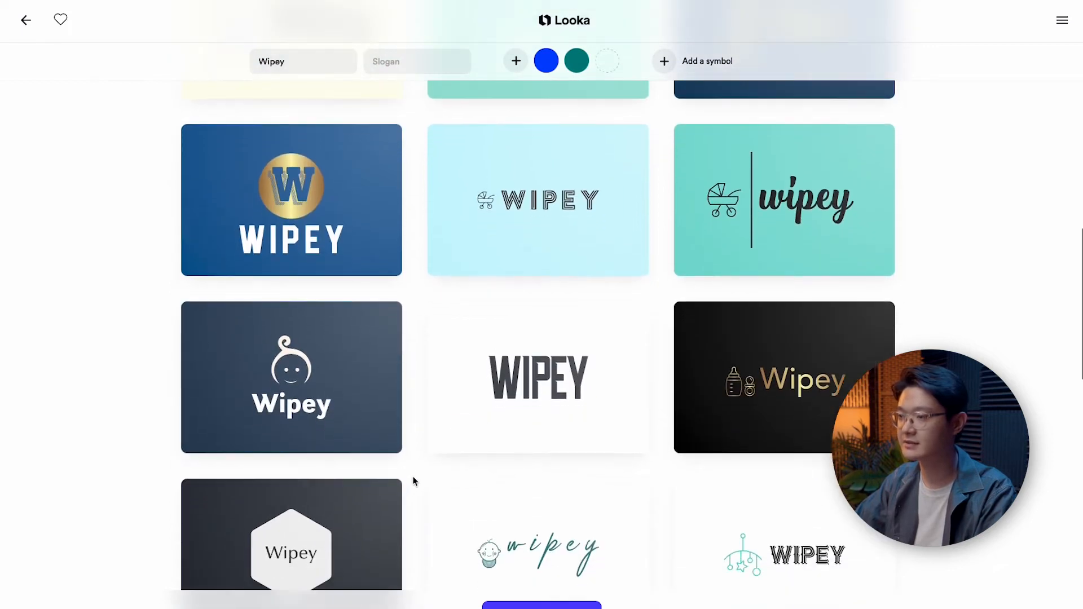
Open the white-background wipey logo with teal handwritten lettering and a bibbed baby-face symbol for customization.
mouse_move(435, 430)
scroll(432, 418, "down", 1)
scroll(422, 400, "up", 1)
scroll(413, 381, "down", 1)
scroll(418, 384, "up", 3)
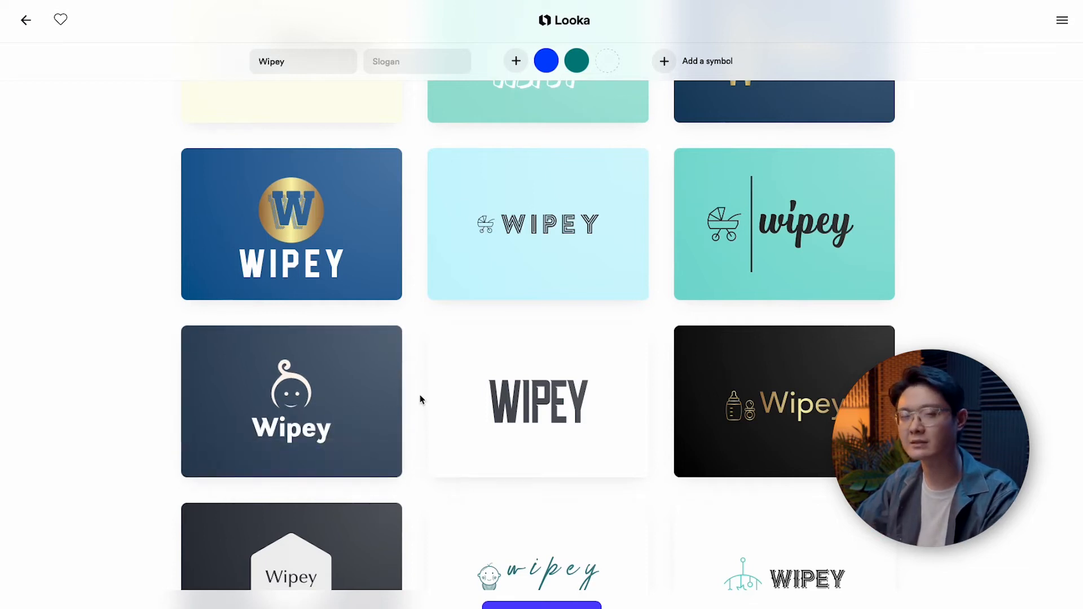
scroll(420, 399, "down", 3)
left_click(487, 446)
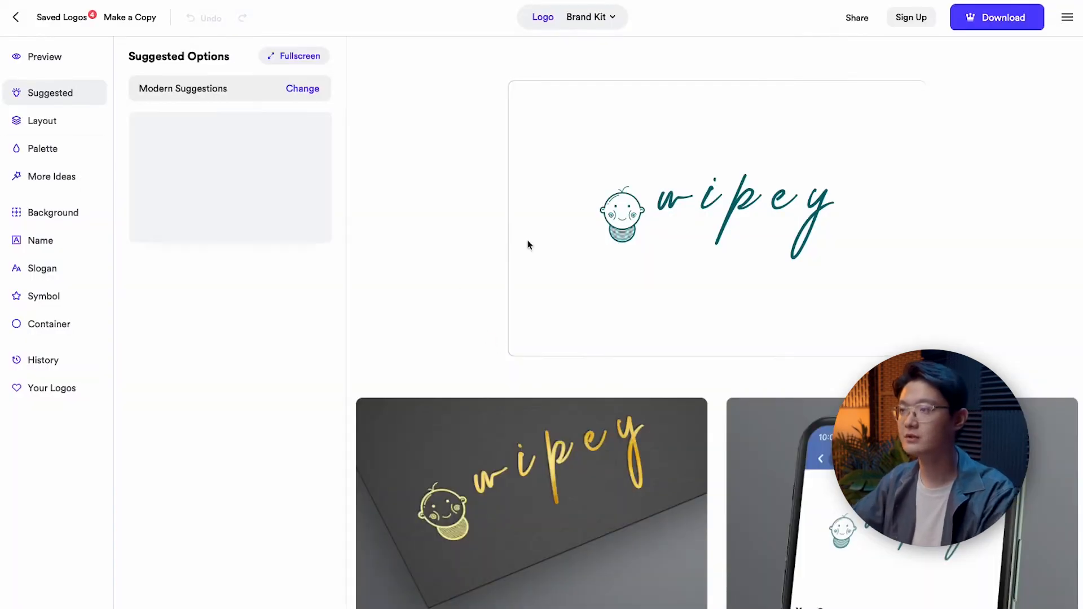
Search the symbol library for "baby" and replace the logo's symbol with the smiling baby face with a hair curl.
left_click(628, 229)
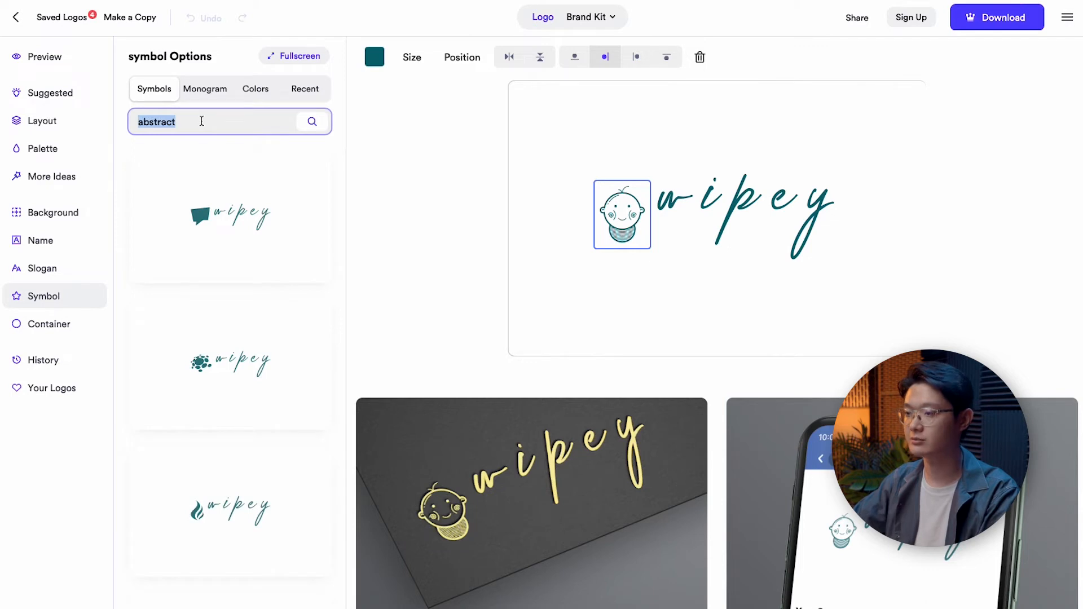
type("baby")
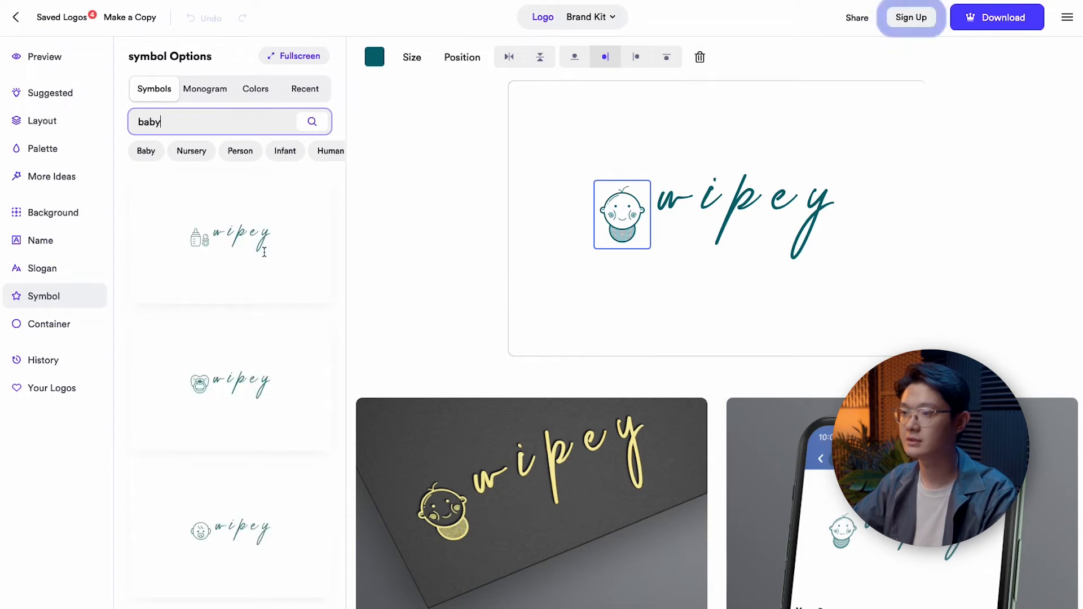
scroll(258, 252, "down", 10)
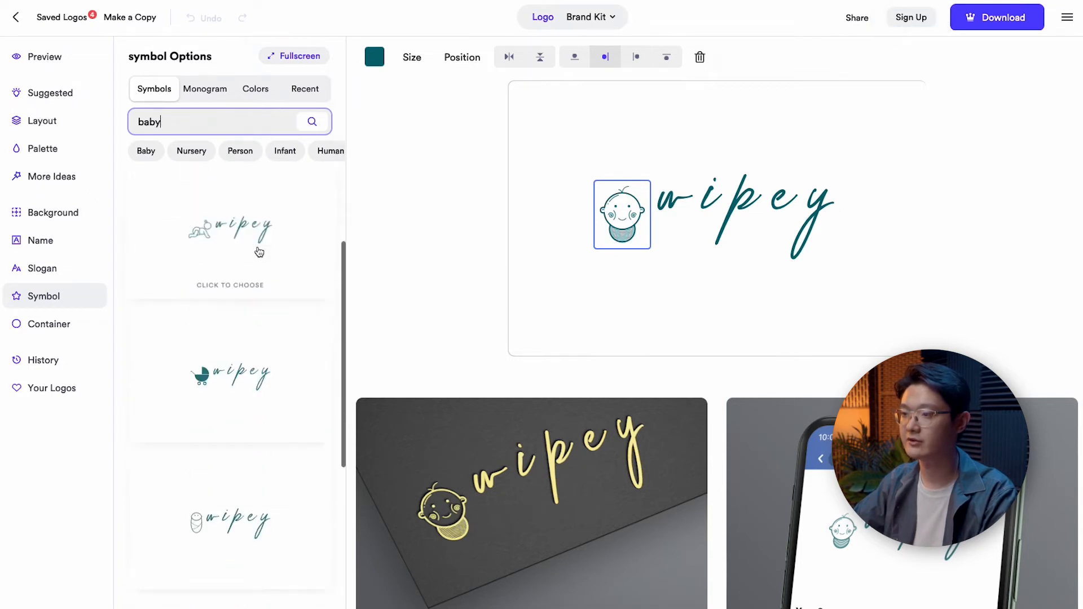
scroll(257, 339, "down", 5)
left_click(252, 352)
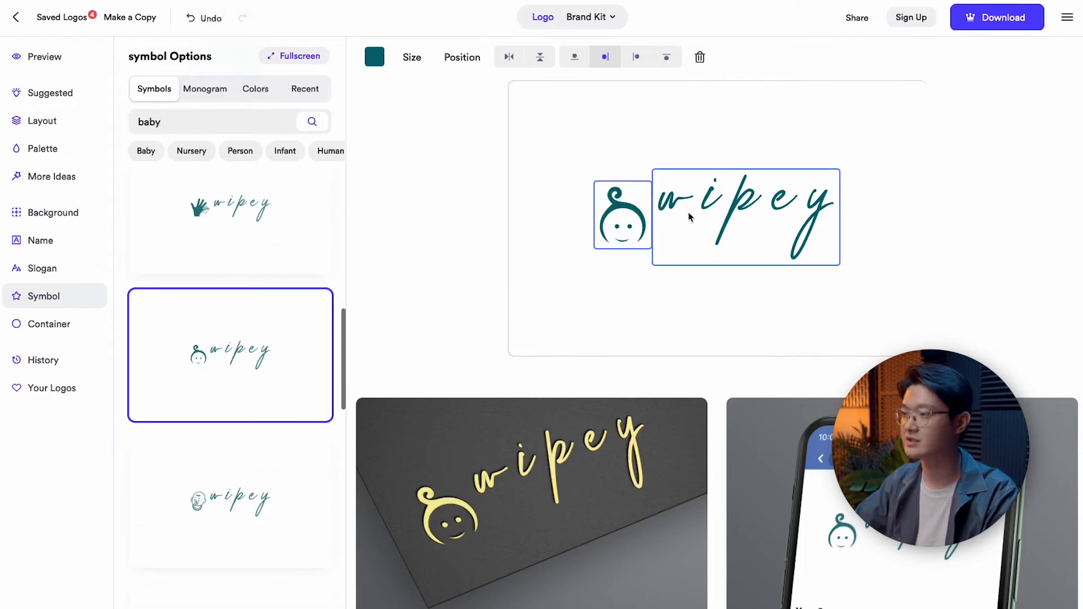
Raise the baby-face symbol to a vertical position of -51 and make the symbol slightly smaller.
left_click(736, 204)
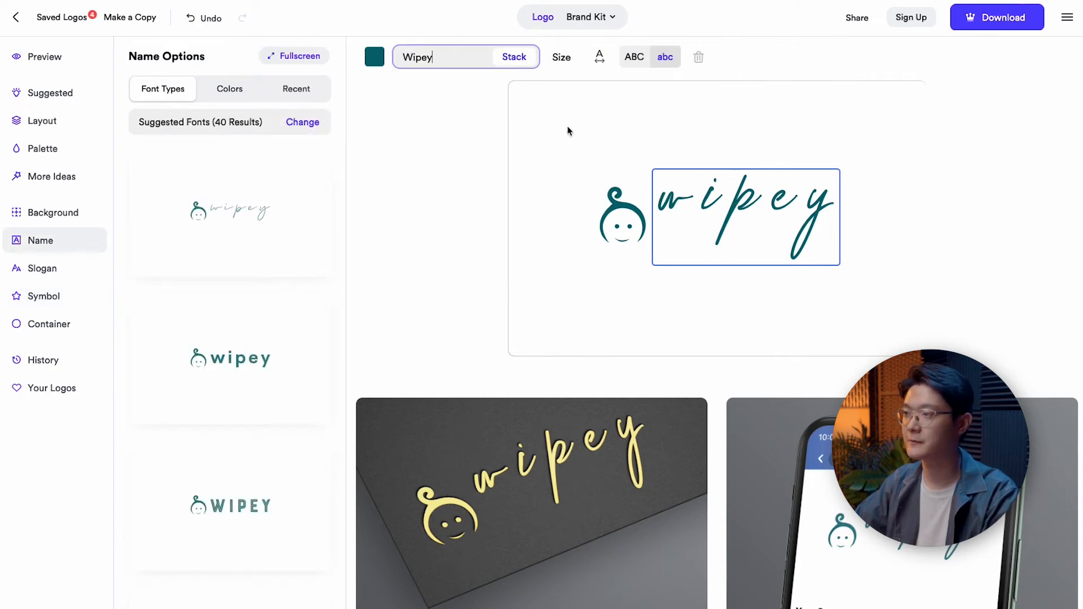
left_click(641, 214)
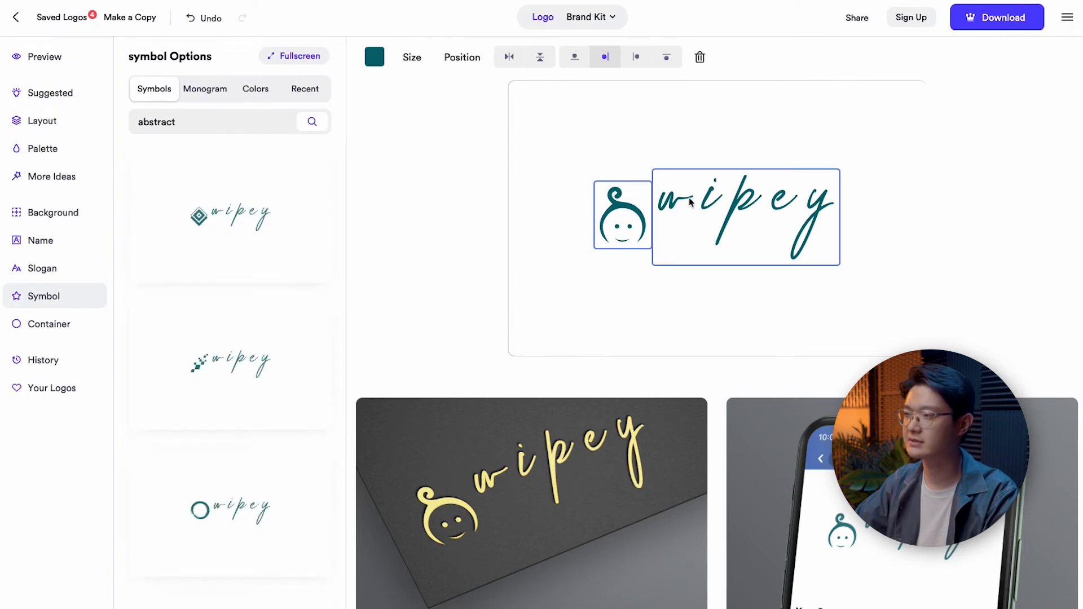
left_click(462, 59)
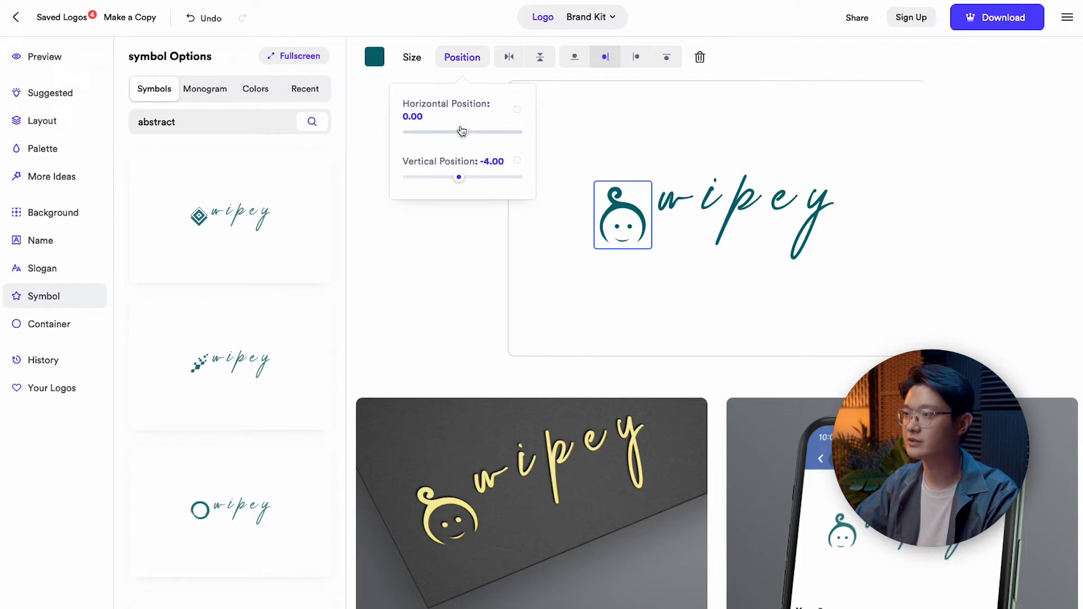
left_click_drag(459, 179, 417, 180)
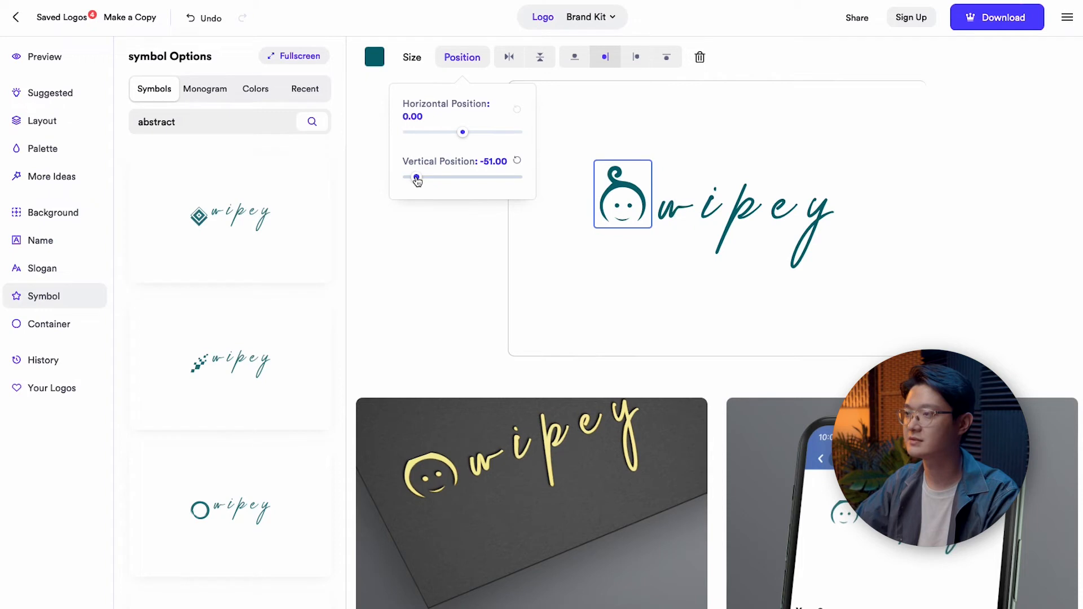
left_click(412, 57)
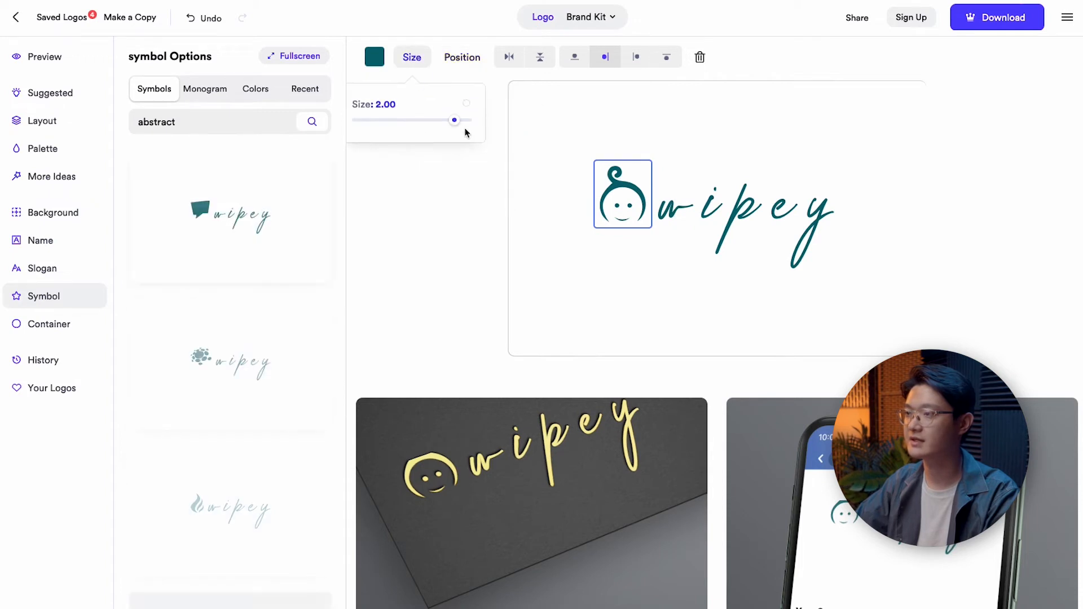
left_click_drag(454, 121, 444, 124)
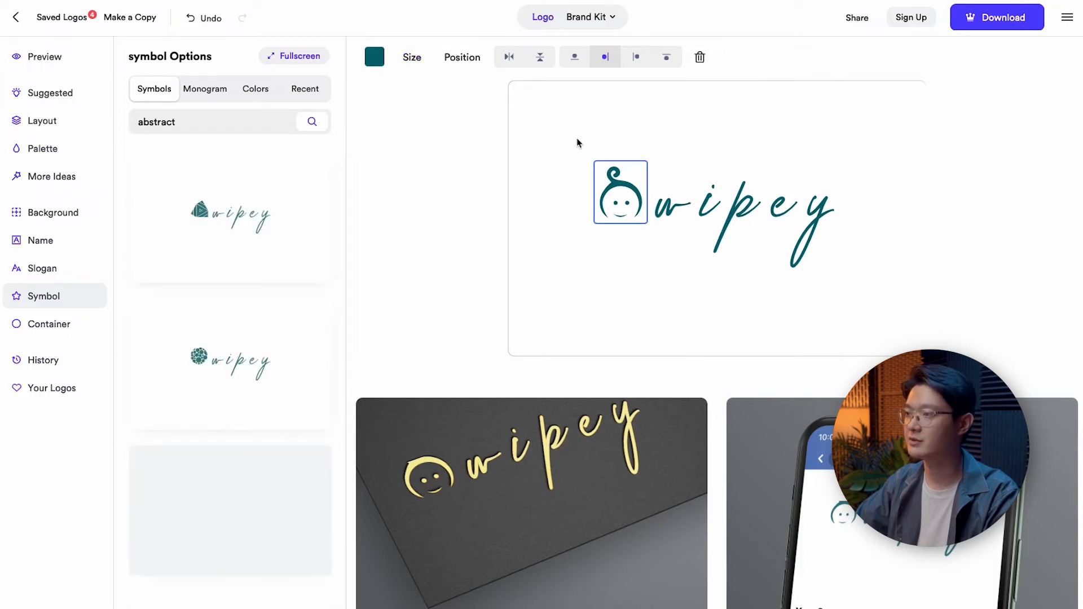
View the logo download packages and their prices, and return to the logo editor without purchasing.
left_click(1007, 25)
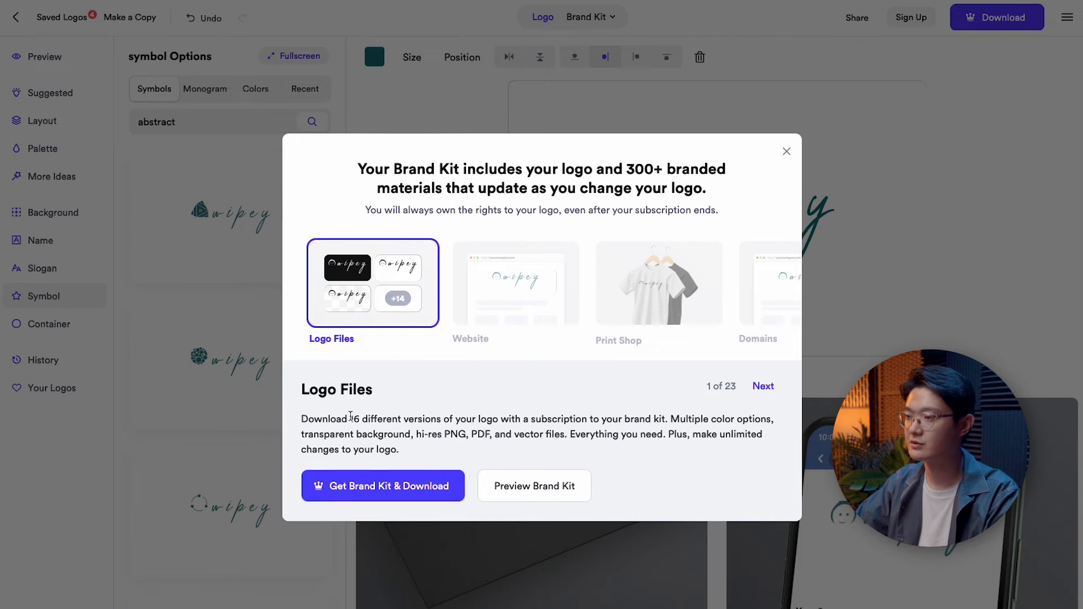
left_click(407, 490)
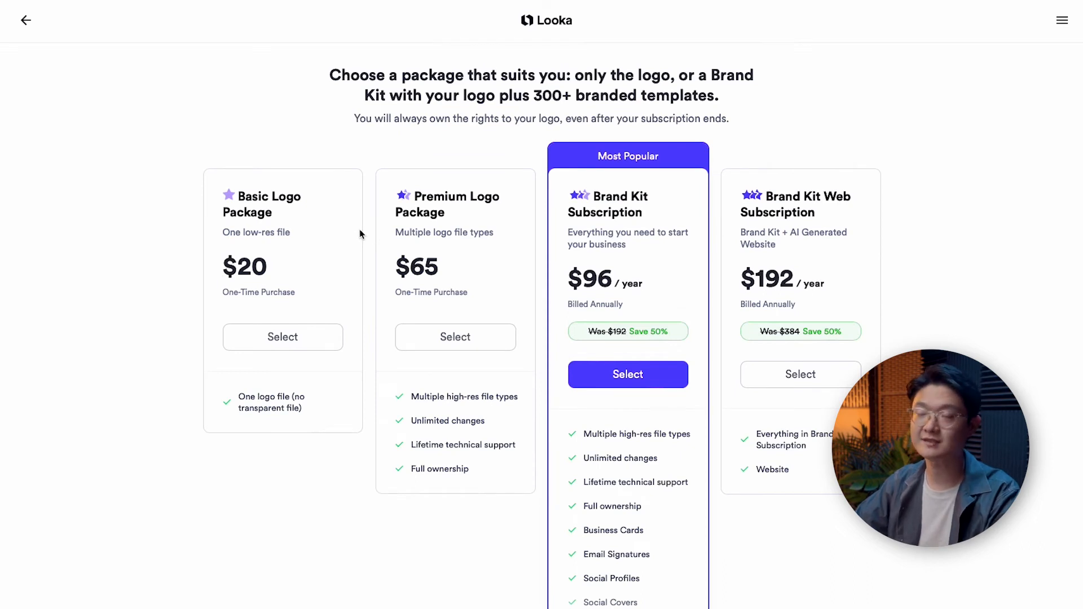
left_click(31, 27)
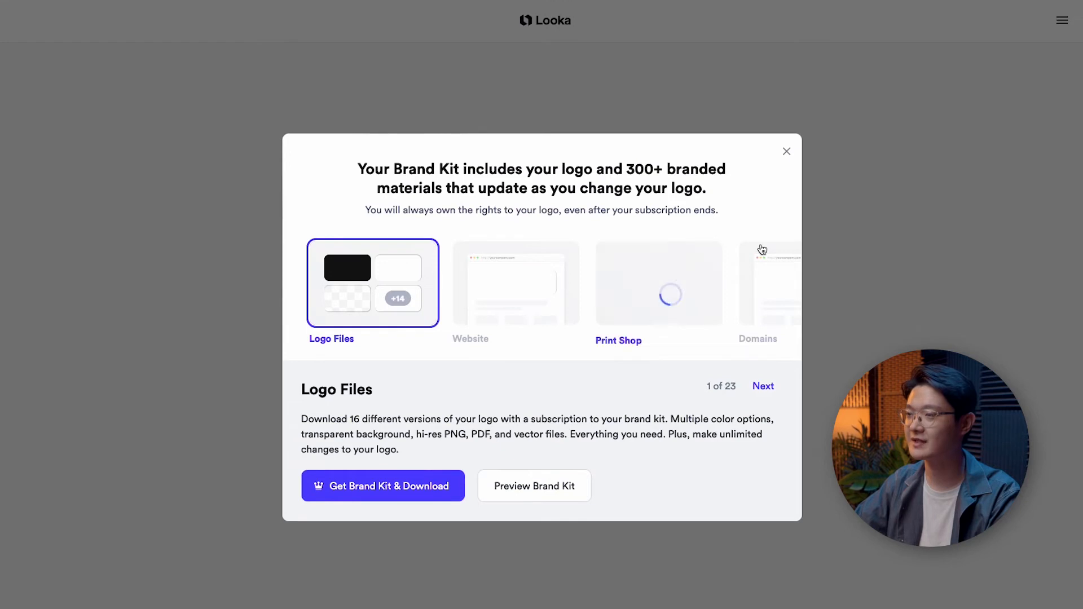
left_click(787, 151)
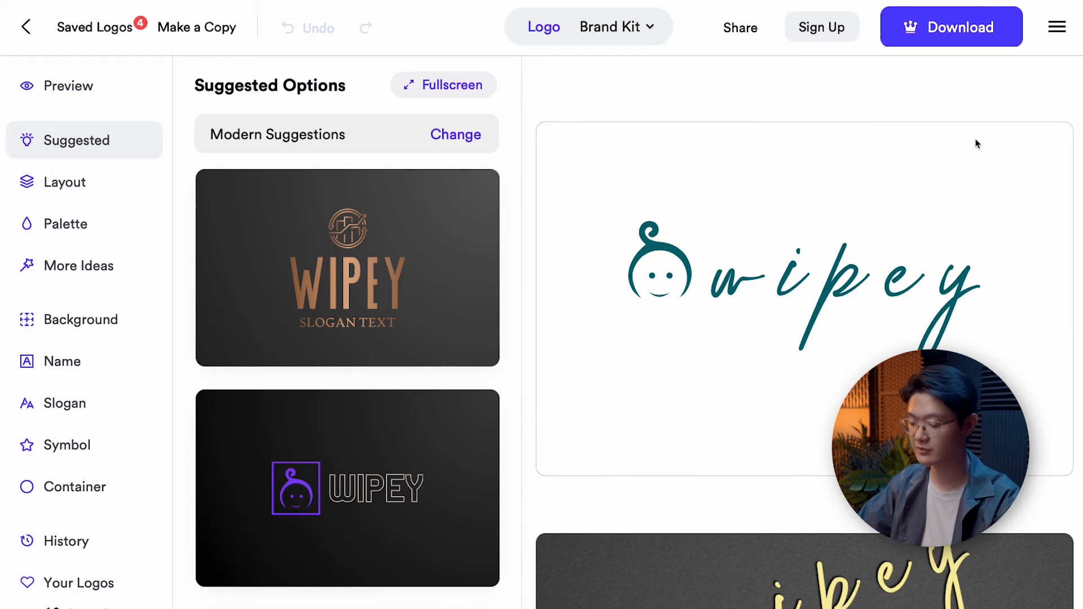
Capture a screenshot of the teal wipey logo preview on its white background.
key("shift+super+4")
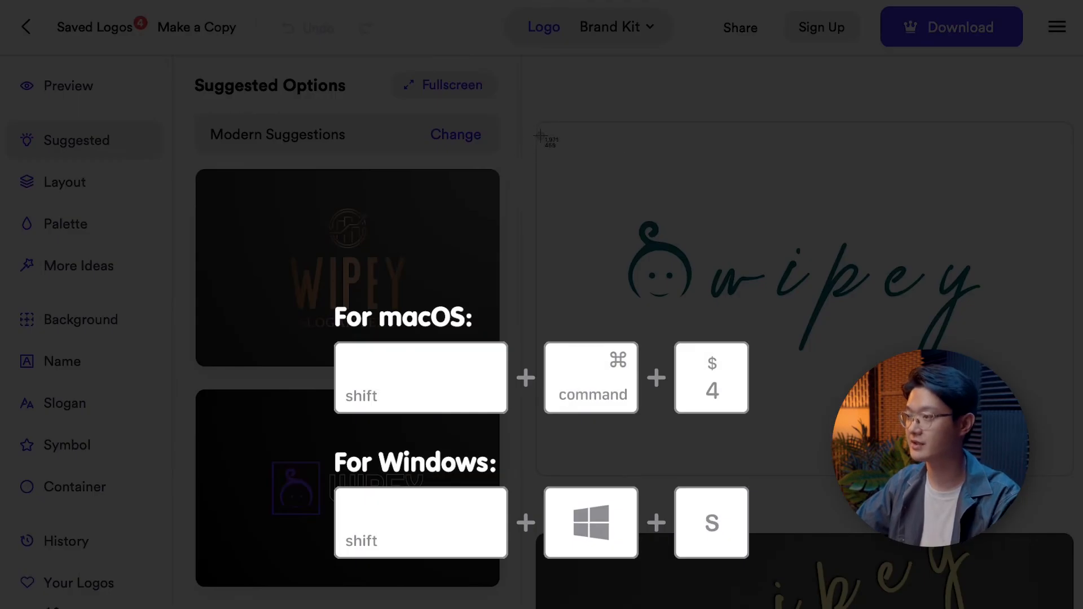
left_click_drag(863, 405, 1065, 428)
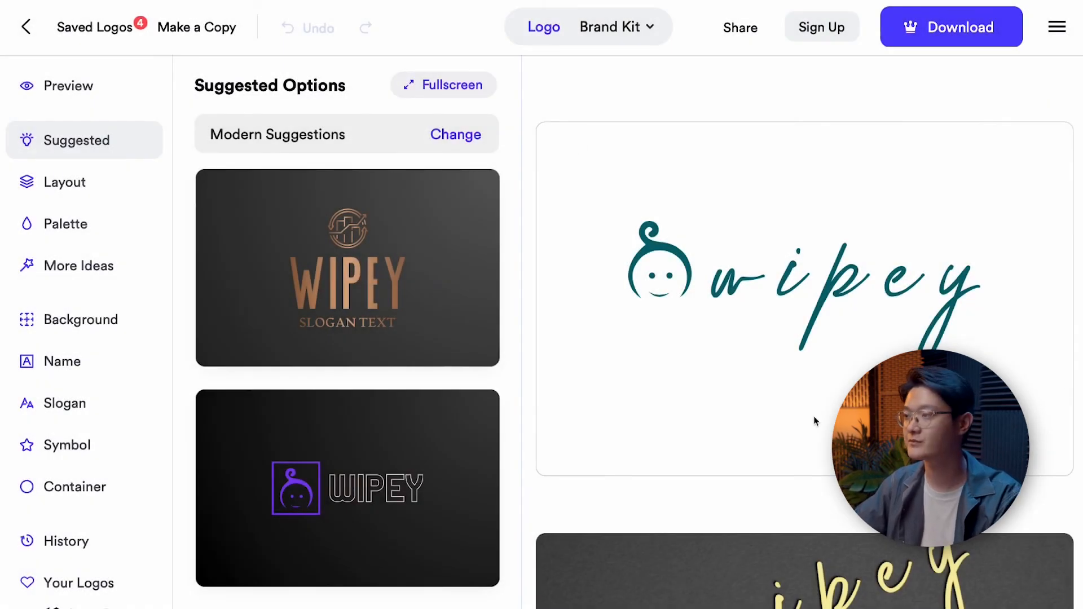
Recolor the baby-face symbol and the wipey lettering from teal to solid black.
left_click(655, 258)
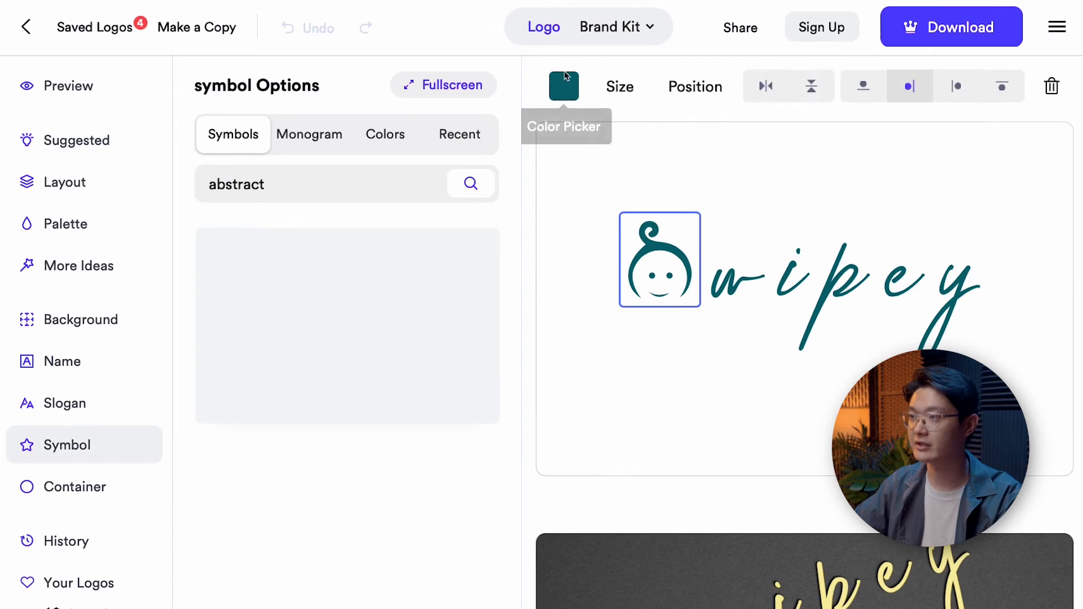
left_click(564, 84)
left_click_drag(568, 194, 530, 238)
left_click(793, 277)
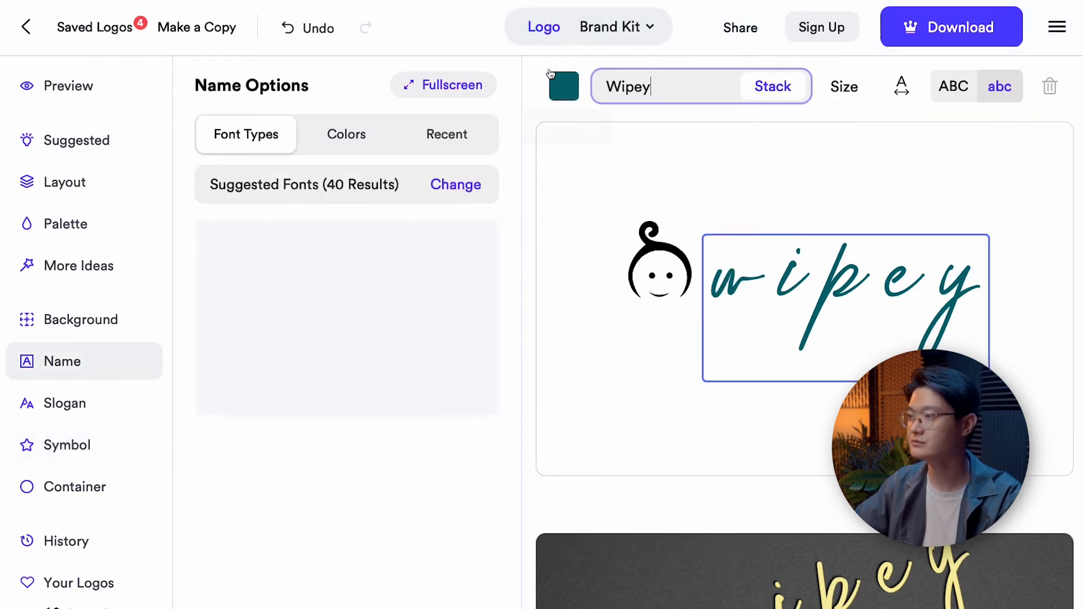
left_click(564, 86)
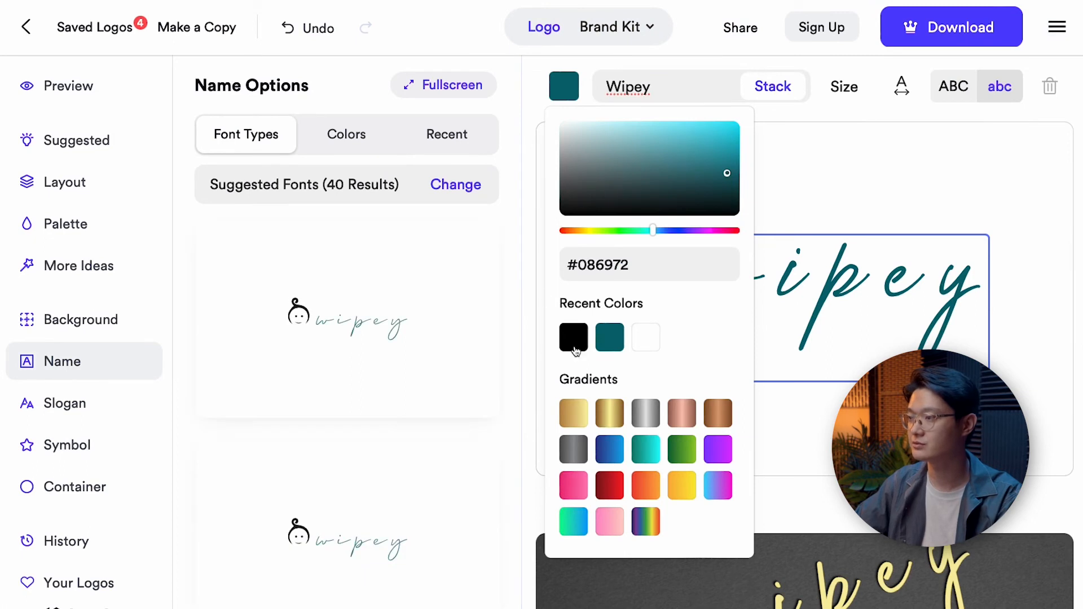
left_click(574, 338)
left_click(852, 188)
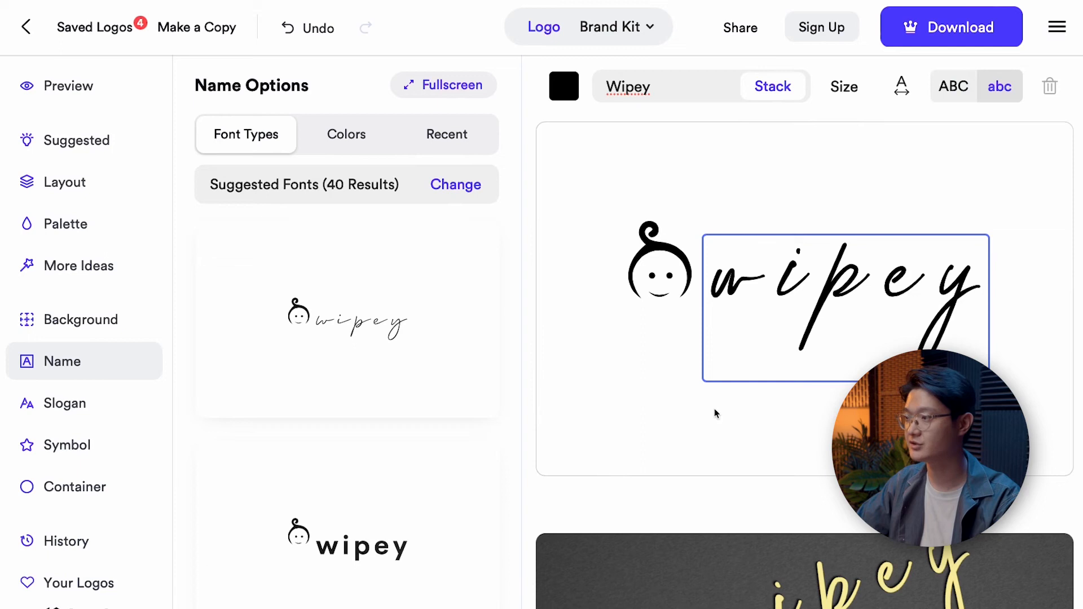
View the Brand Kit download offer for the logo and return to the suggested options without purchasing.
left_click(651, 248)
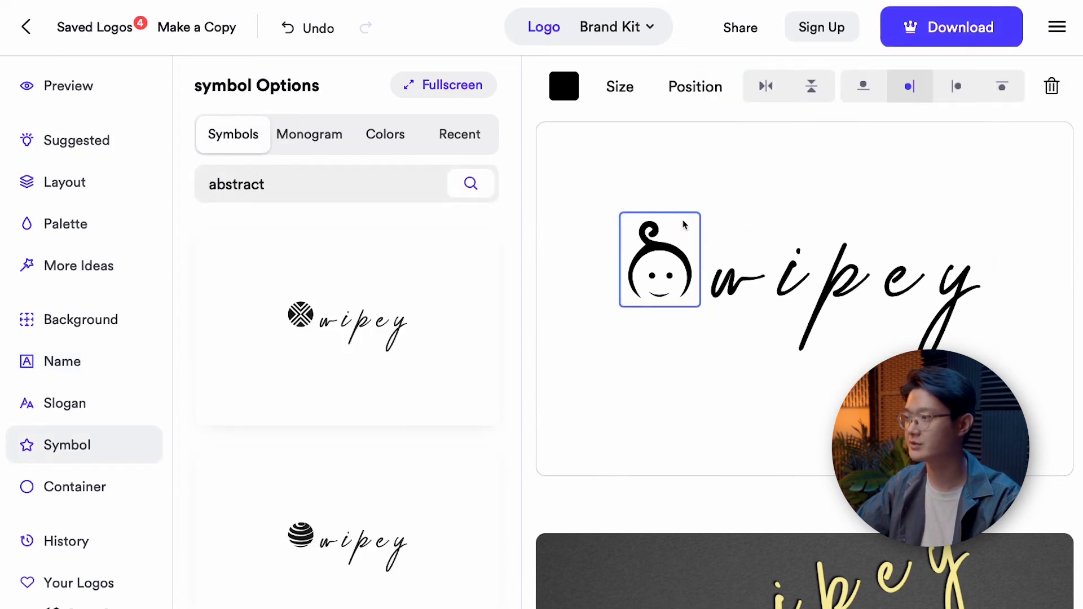
left_click(957, 36)
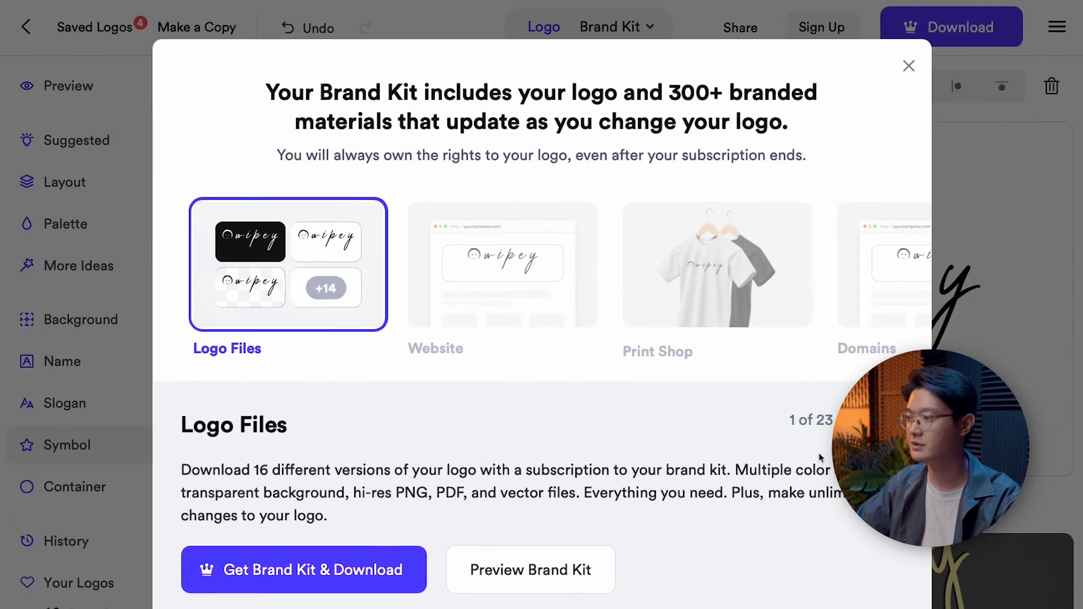
left_click(79, 142)
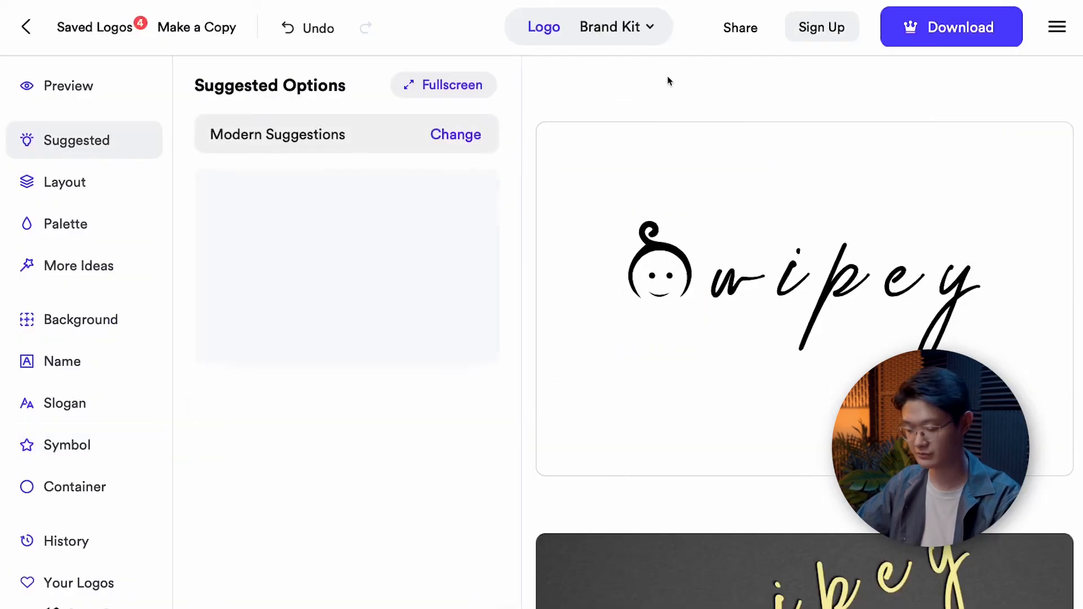
Capture a screenshot of the black wipey logo preview, covering the whole white canvas.
key("super+shift+4")
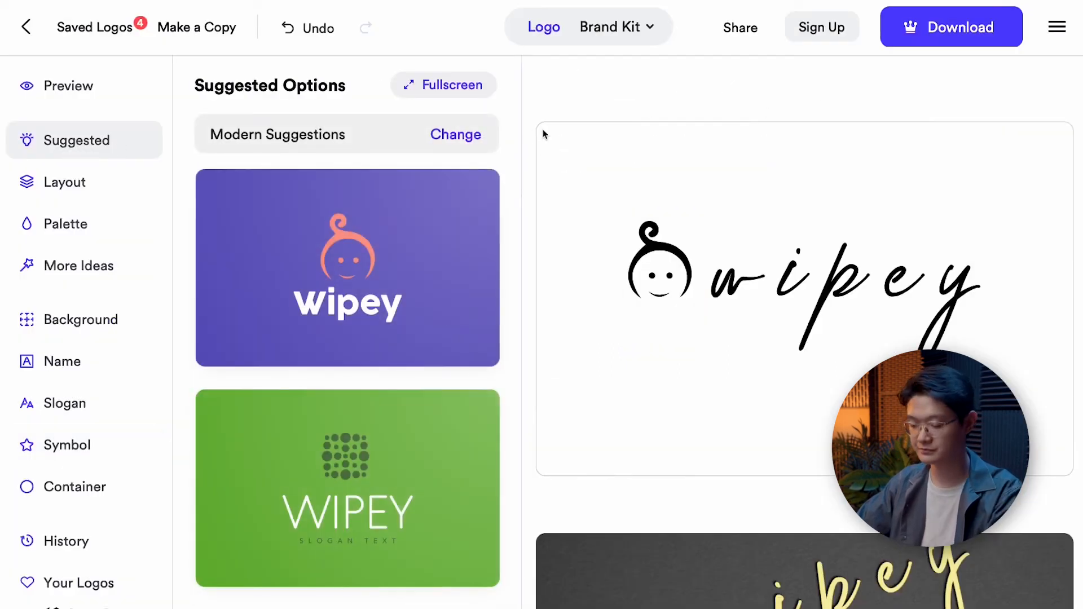
left_click_drag(541, 129, 1070, 474)
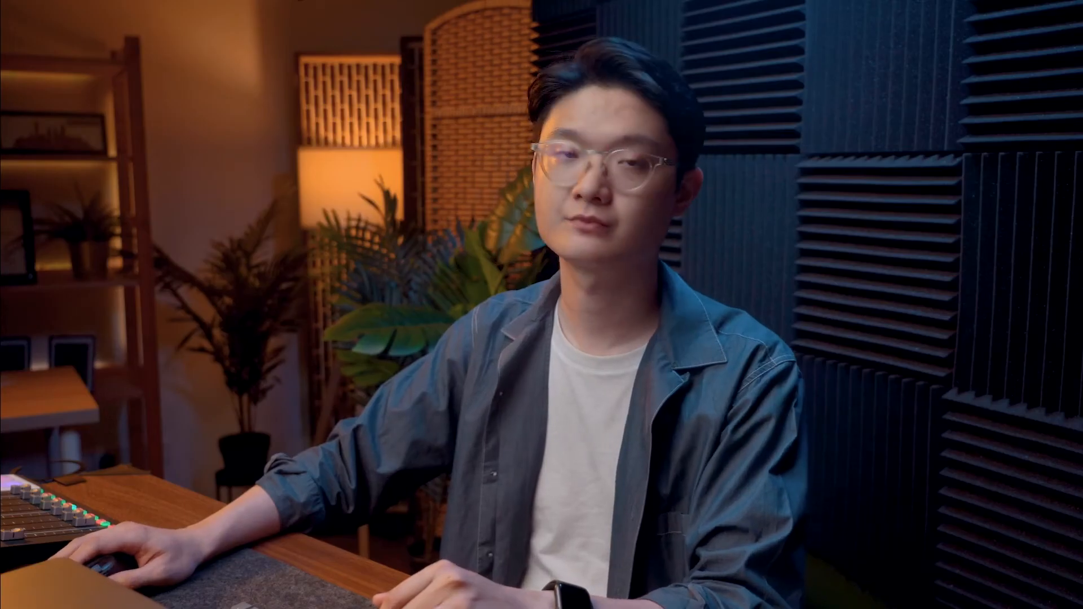